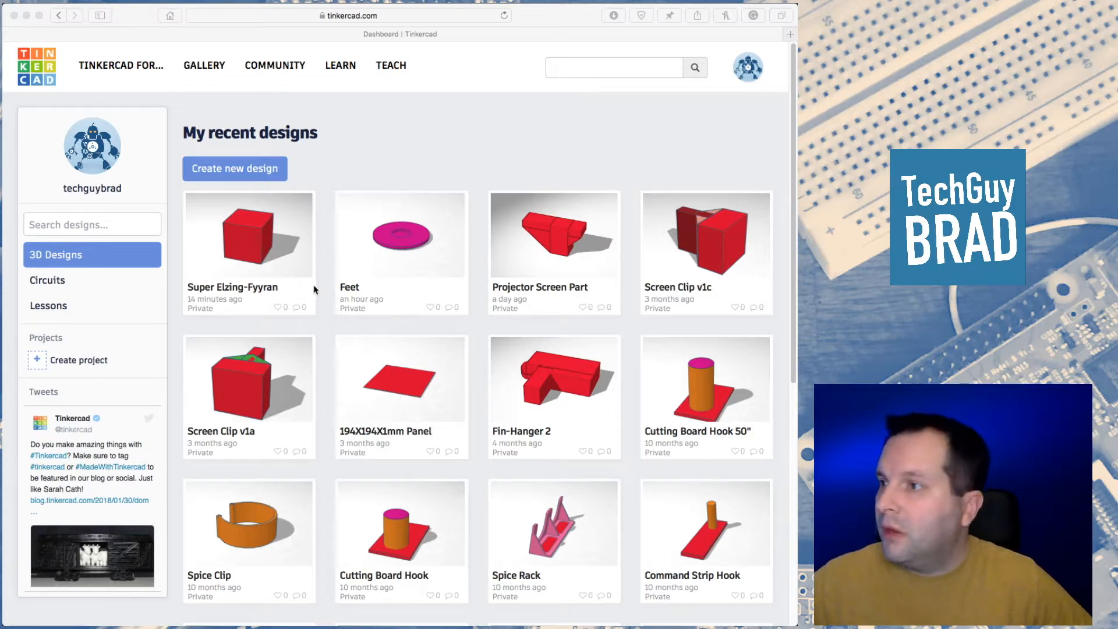
# Create a new 3D design and place a workplane on the empty grid.
pyautogui.click(321, 174)
pyautogui.click(270, 167)
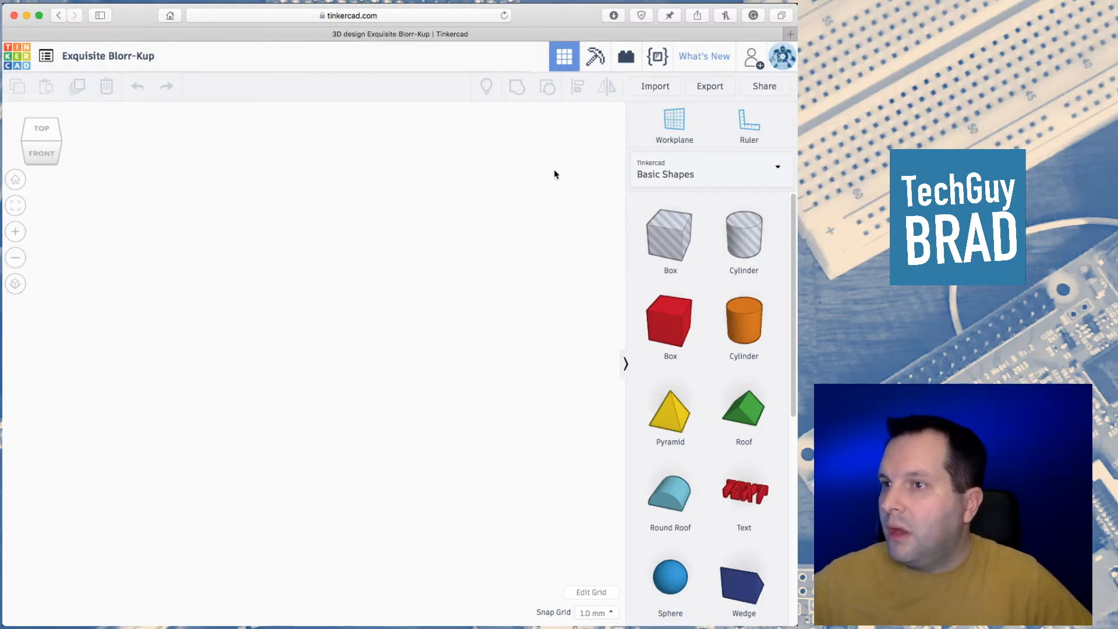
pyautogui.click(662, 129)
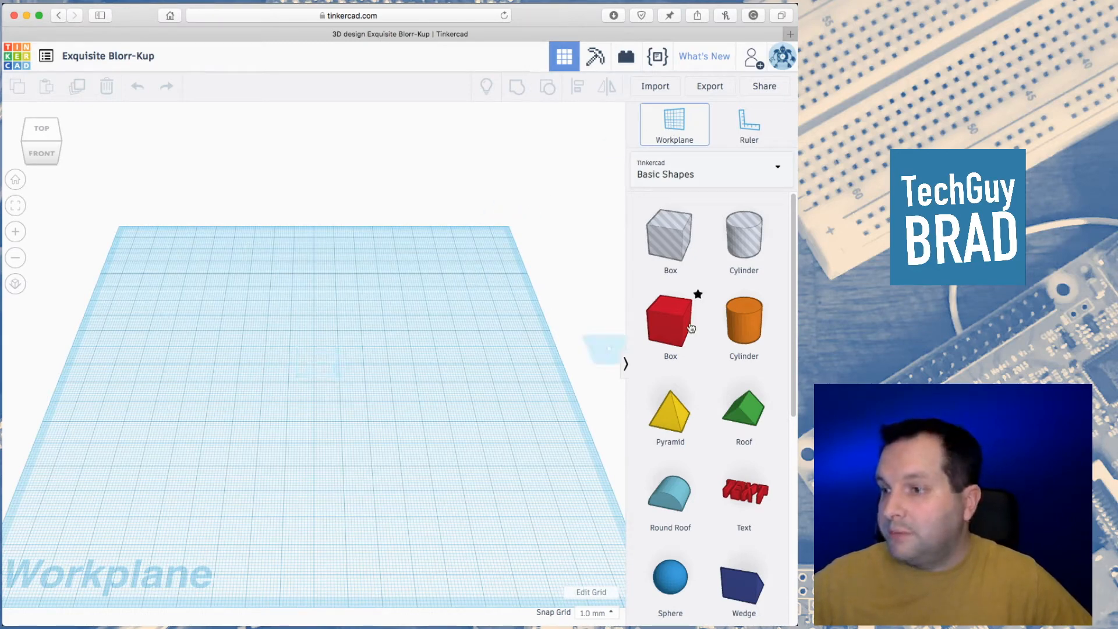
pyautogui.click(494, 175)
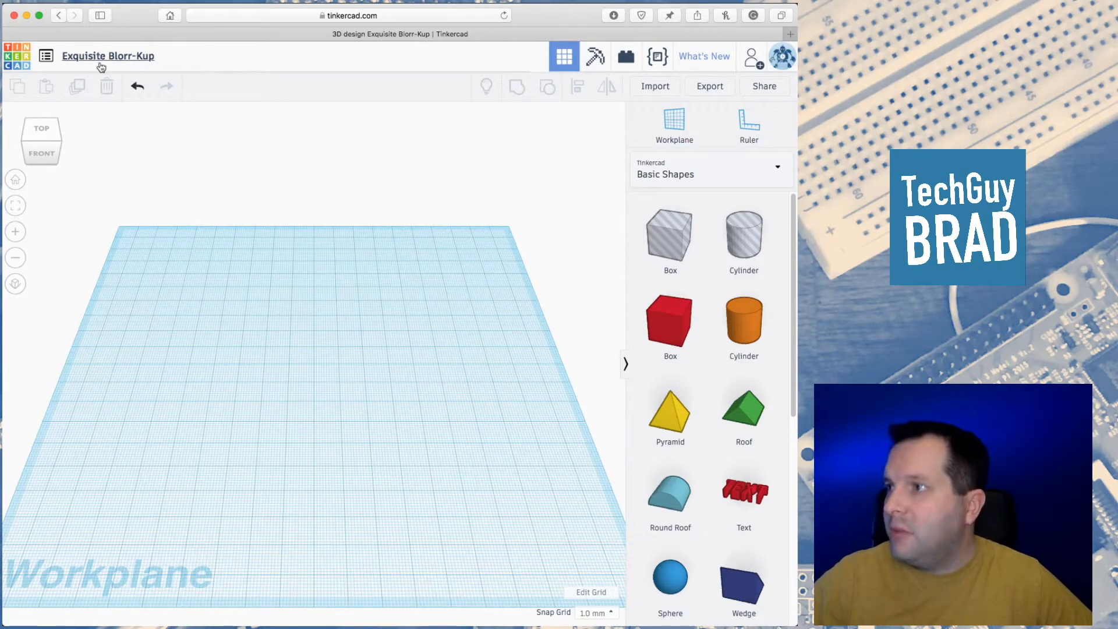
# Rename the design as Bookmark.
pyautogui.click(142, 57)
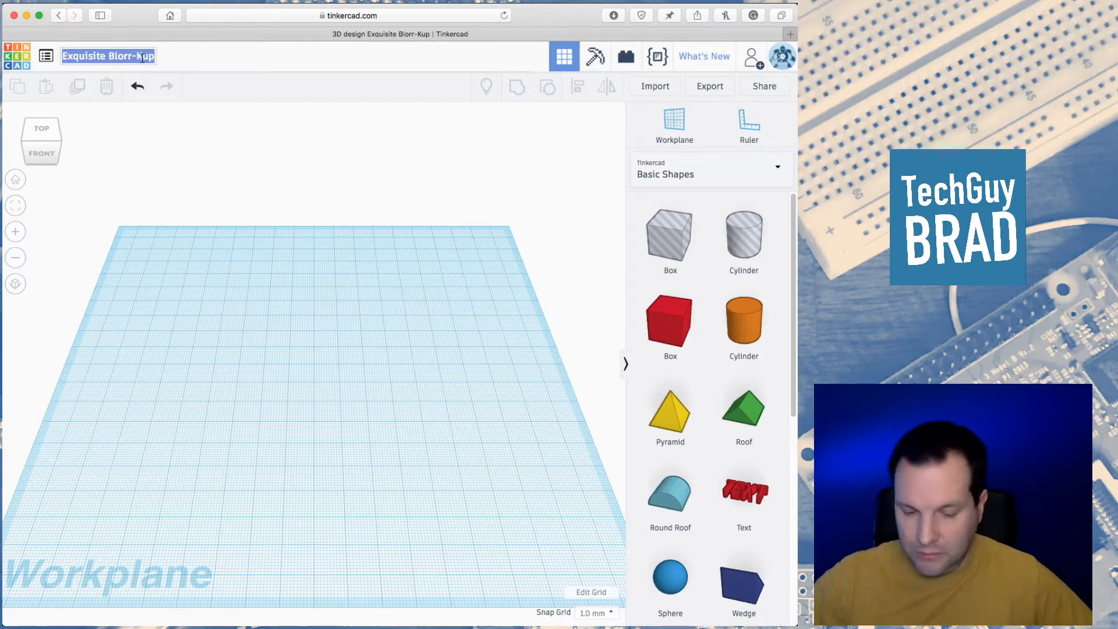
pyautogui.write('Bookmark')
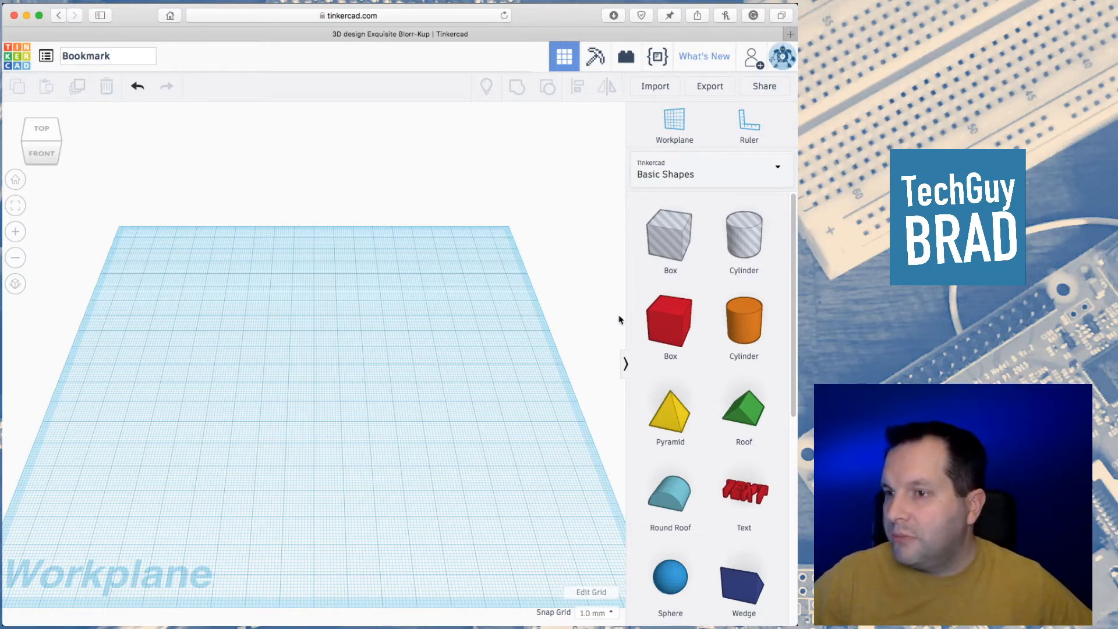
# Place a solid red box on the workplane and resize it to about 46 mm long and 6 mm high.
pyautogui.moveTo(696, 293); pyautogui.dragTo(256, 359)
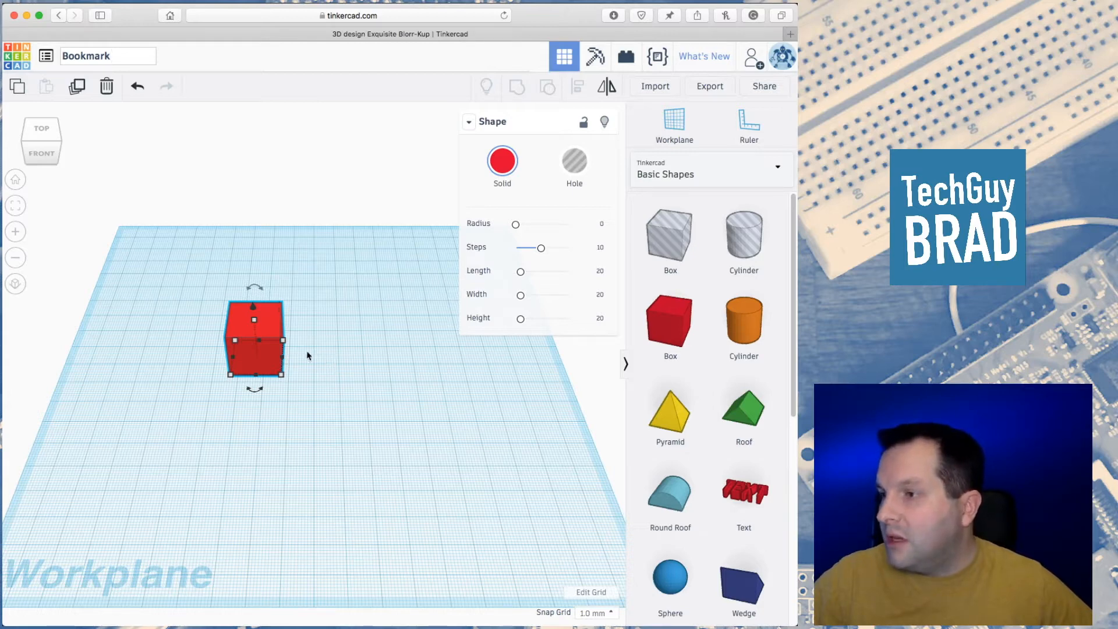
pyautogui.moveTo(285, 361)
pyautogui.moveTo(283, 360); pyautogui.dragTo(347, 366)
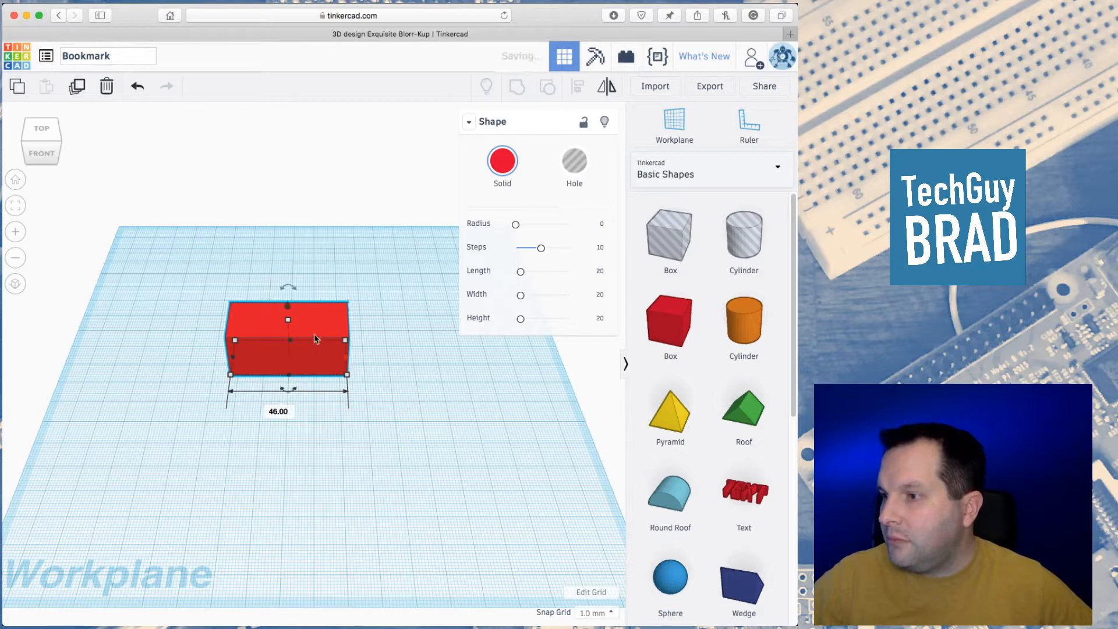
pyautogui.moveTo(290, 324)
pyautogui.moveTo(290, 324); pyautogui.dragTo(289, 344)
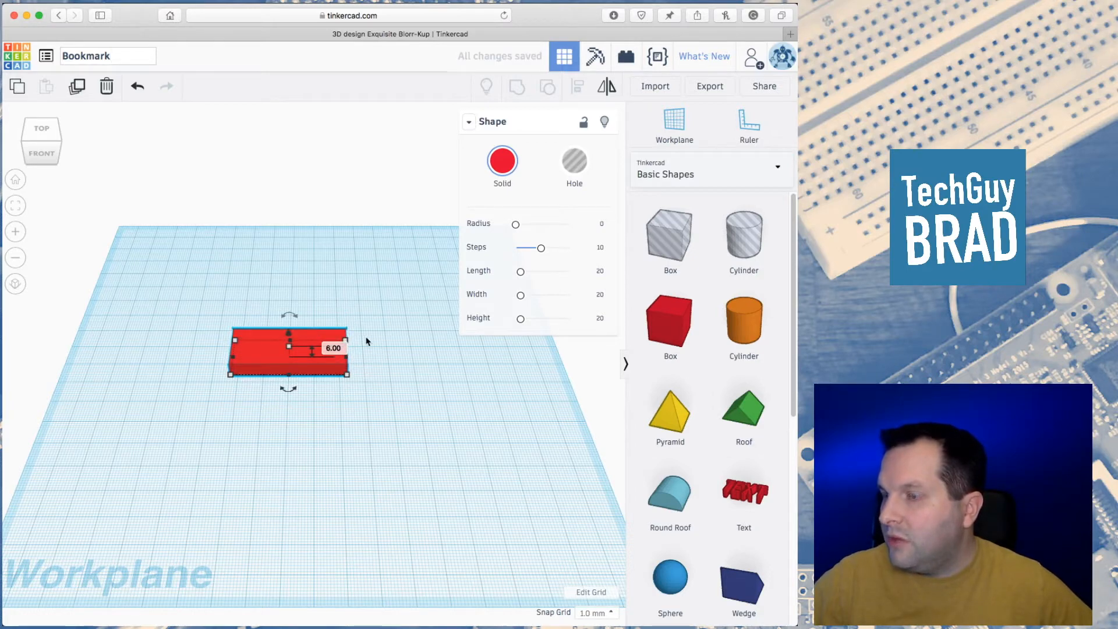
# Set the red box's front-to-back depth to 25 mm.
pyautogui.moveTo(368, 345); pyautogui.dragTo(365, 302, button='right')
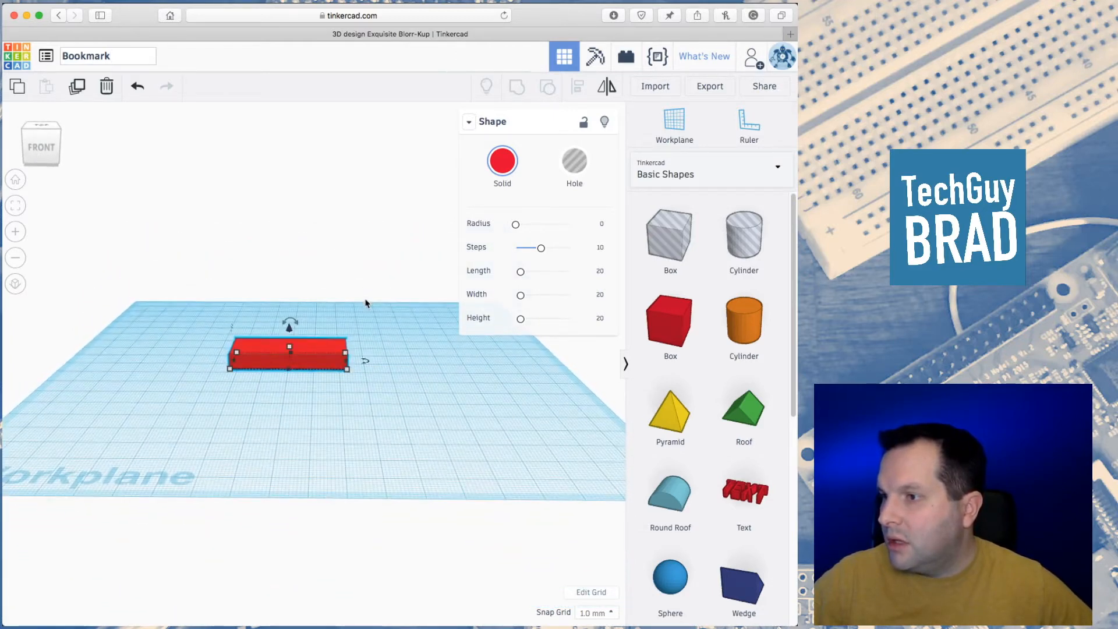
pyautogui.scroll(3, 366, 367)
pyautogui.scroll(2, 373, 373)
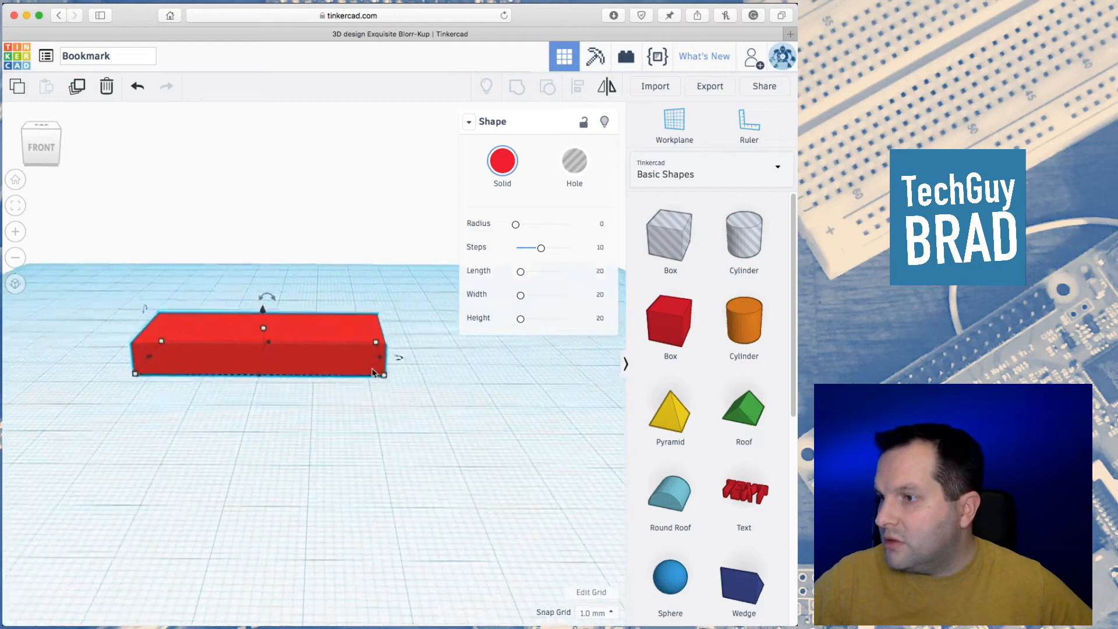
pyautogui.scroll(-3, 373, 373)
pyautogui.scroll(-2, 373, 373)
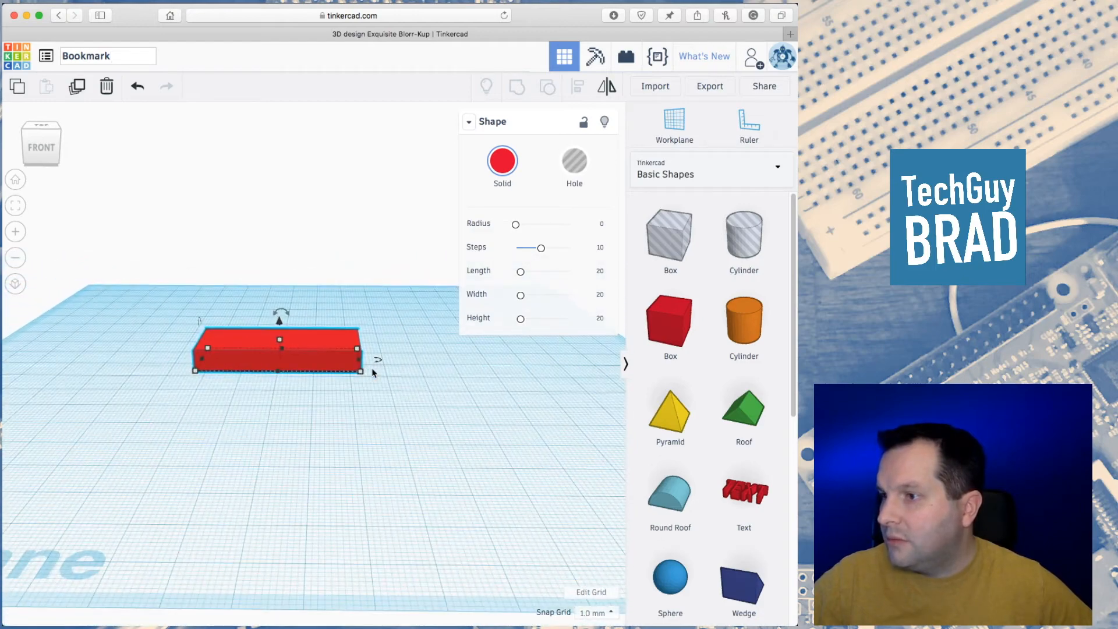
pyautogui.moveTo(281, 311)
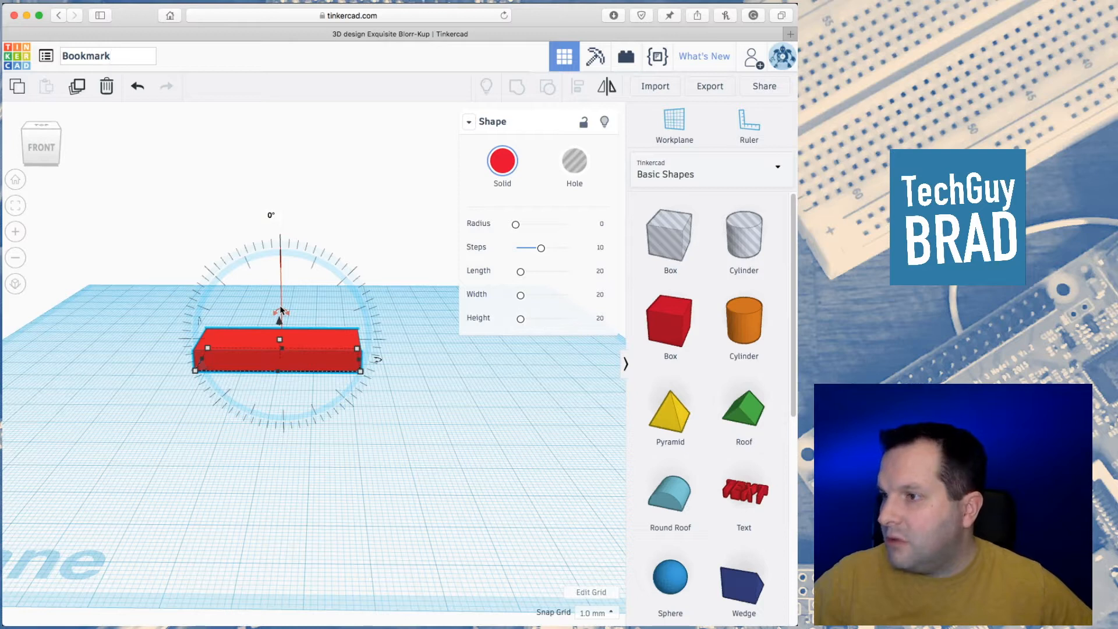
pyautogui.moveTo(375, 360)
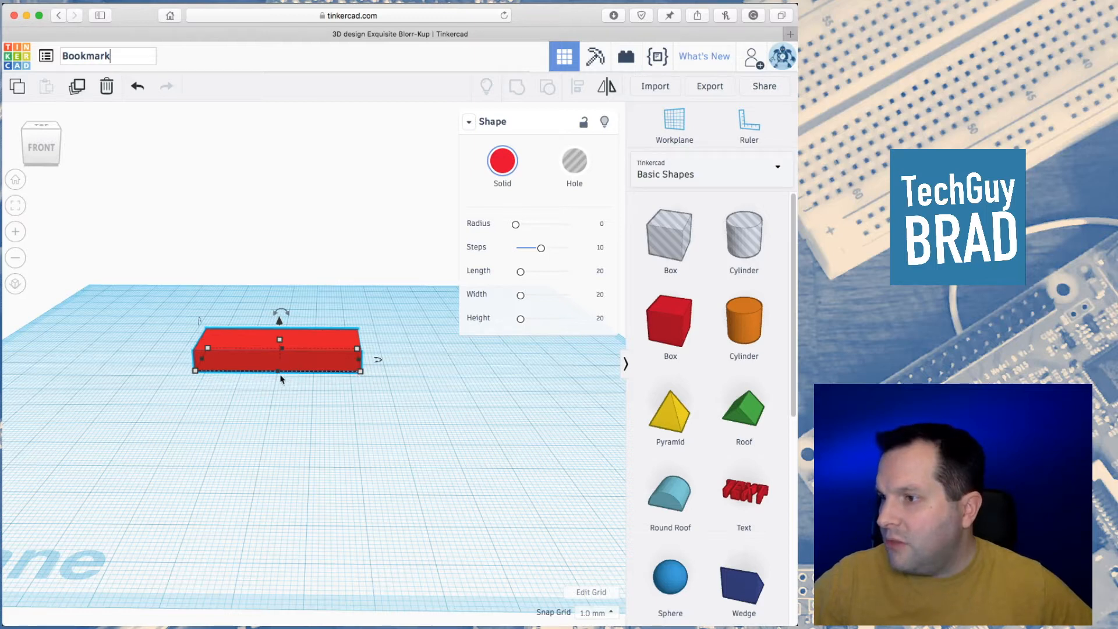
pyautogui.click(417, 361)
pyautogui.write('25')
pyautogui.press('Return')
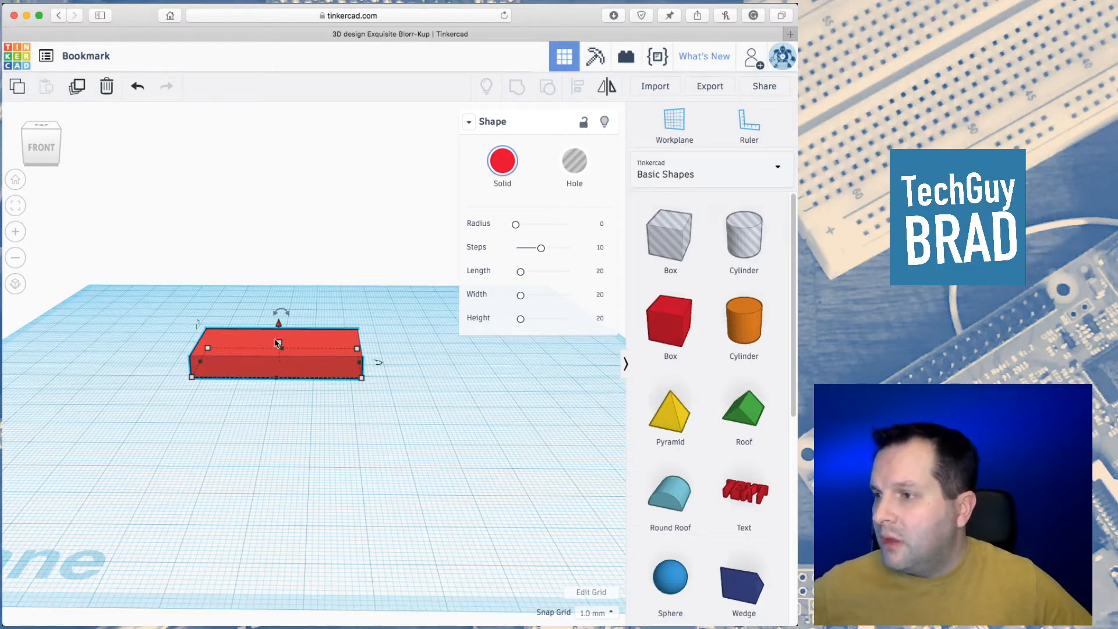
# Lower the red box to 2 mm high and stretch it lengthwise at both ends into a long flat bar.
pyautogui.moveTo(279, 346); pyautogui.dragTo(280, 359)
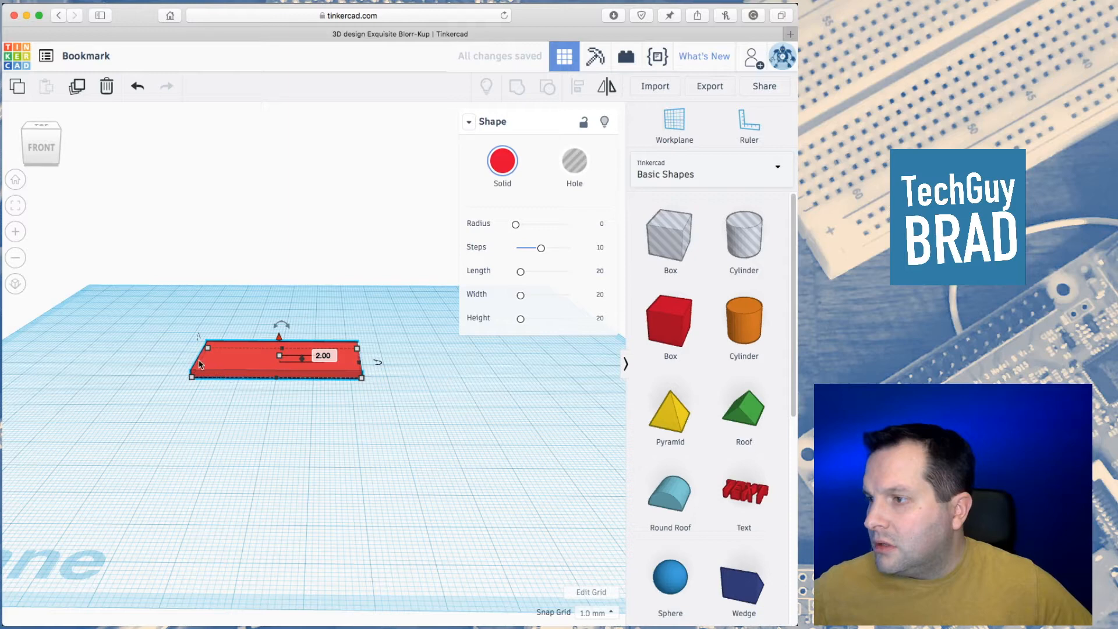
pyautogui.moveTo(200, 365); pyautogui.dragTo(96, 359)
pyautogui.moveTo(361, 365); pyautogui.dragTo(443, 381)
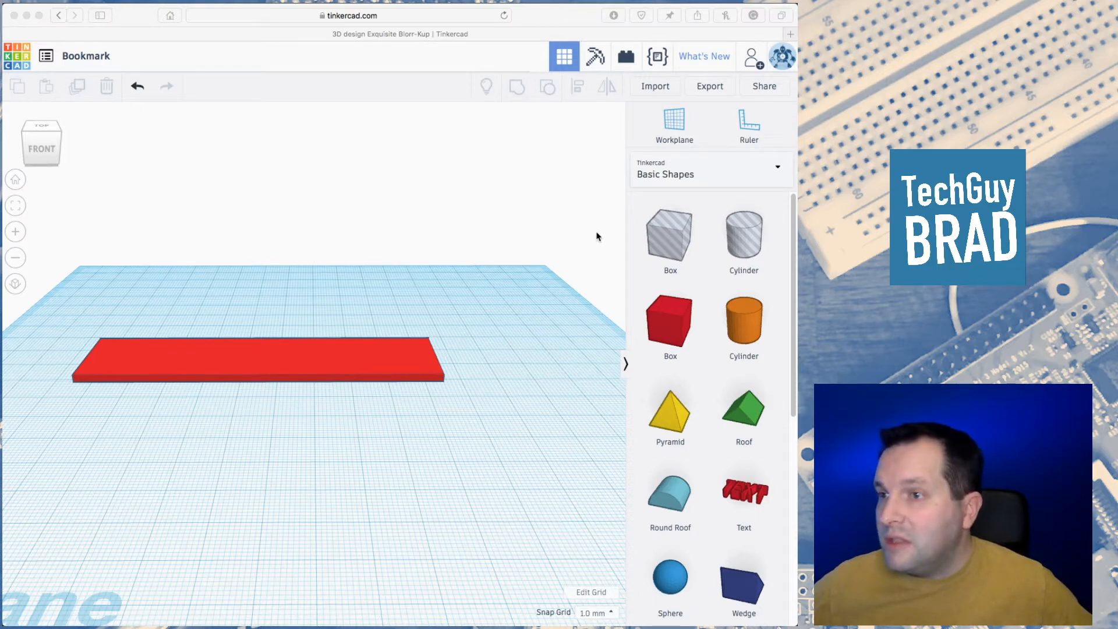
# Place a hole box behind the red bar, lower it to 3 mm high and stretch it lengthwise.
pyautogui.click(676, 235)
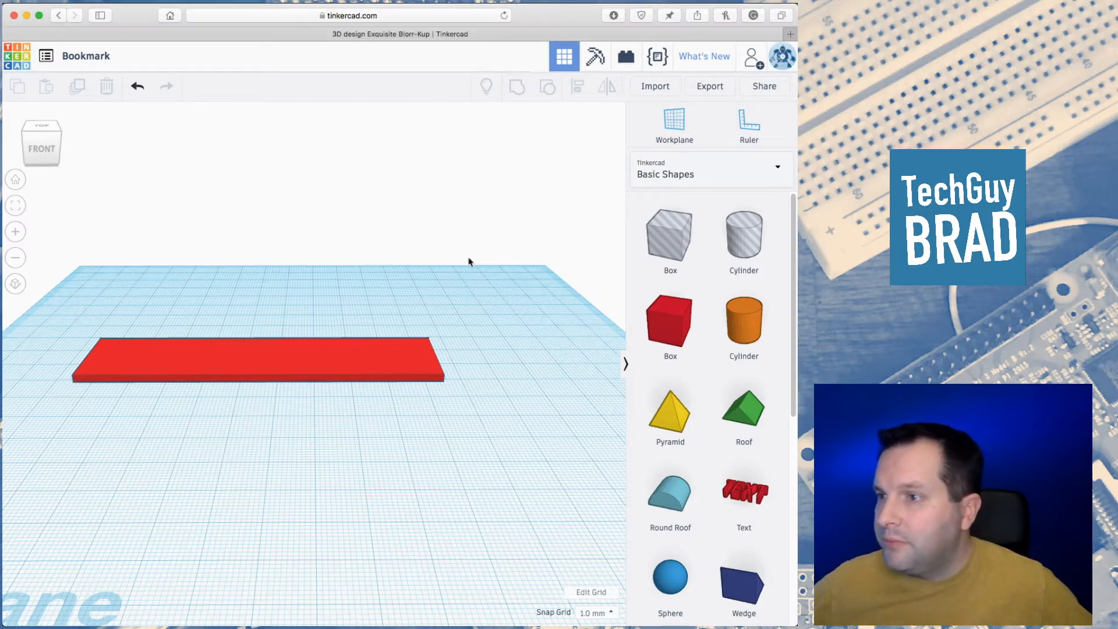
pyautogui.moveTo(670, 236); pyautogui.dragTo(316, 306)
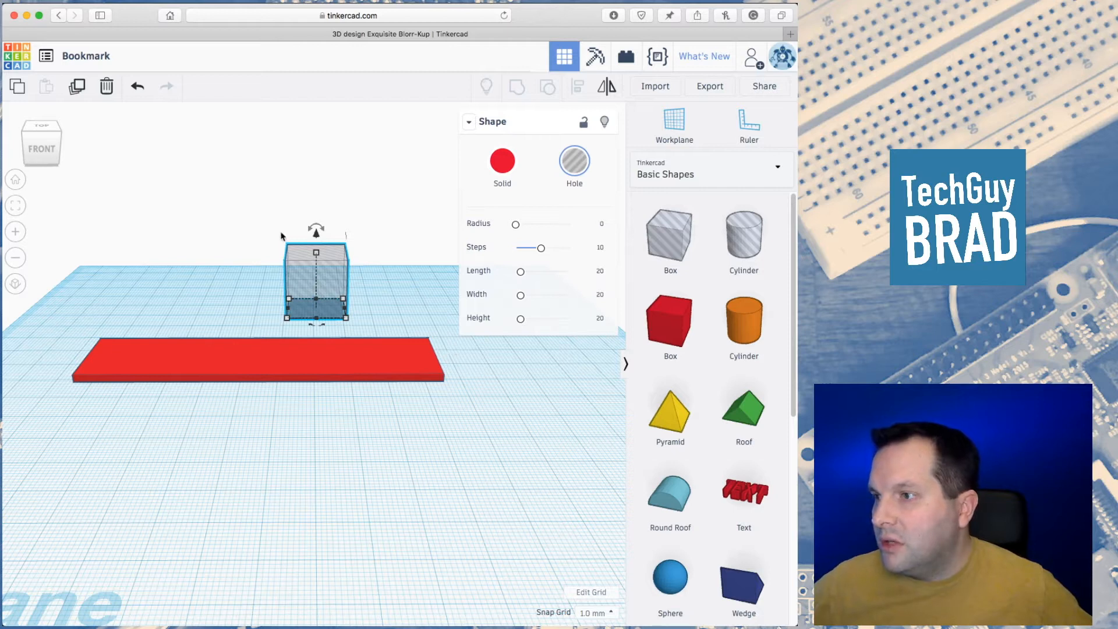
pyautogui.moveTo(316, 254); pyautogui.dragTo(318, 301)
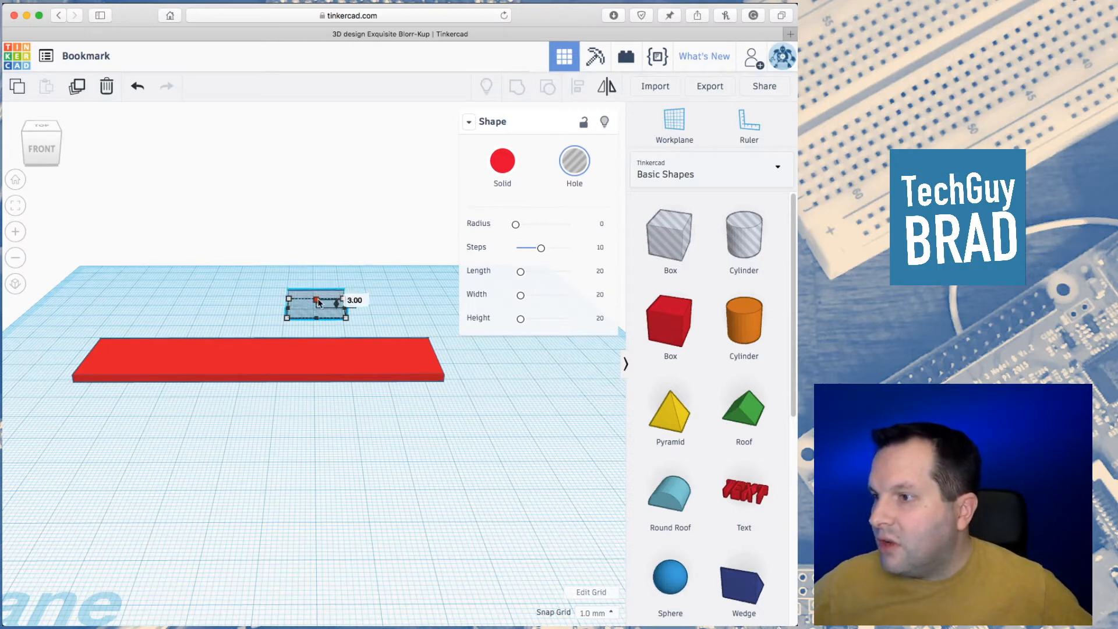
pyautogui.moveTo(286, 318); pyautogui.dragTo(124, 306)
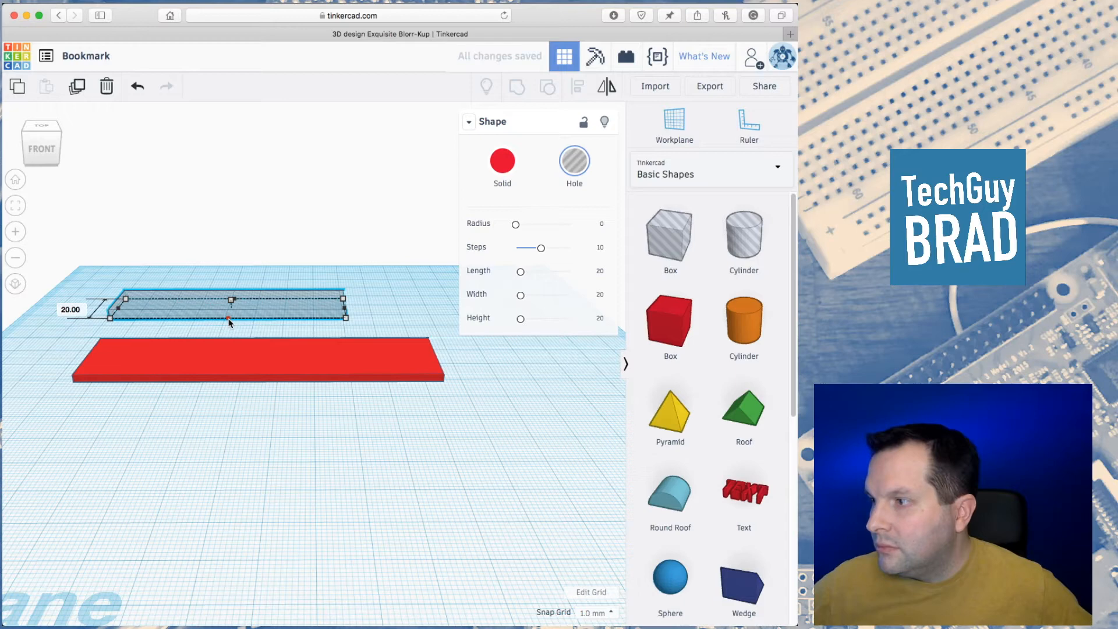
# Move the hole box onto the red bar, flush with one short end, and extend it to 98 mm long.
pyautogui.moveTo(253, 306); pyautogui.dragTo(307, 358)
pyautogui.moveTo(274, 252); pyautogui.dragTo(274, 340, button='right')
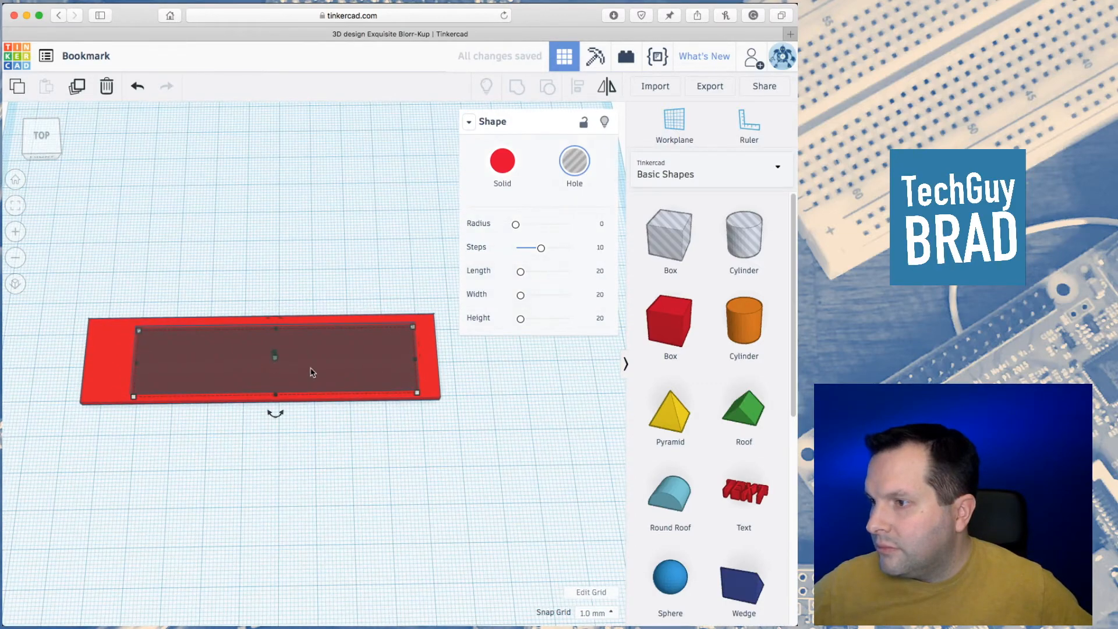
pyautogui.moveTo(314, 371); pyautogui.dragTo(335, 370)
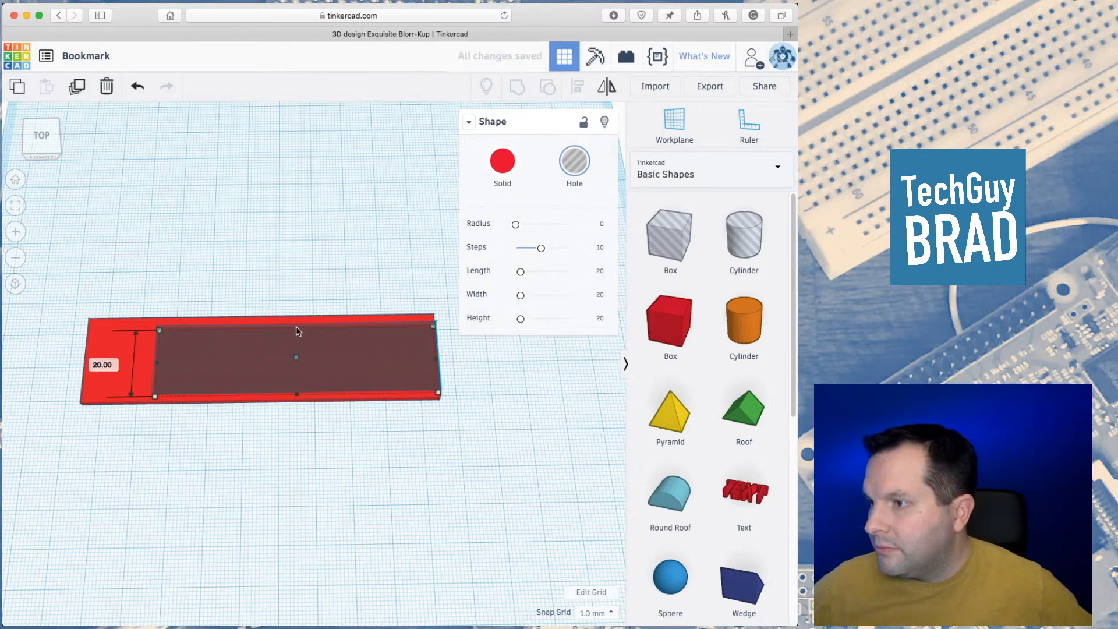
pyautogui.moveTo(159, 365); pyautogui.dragTo(99, 361)
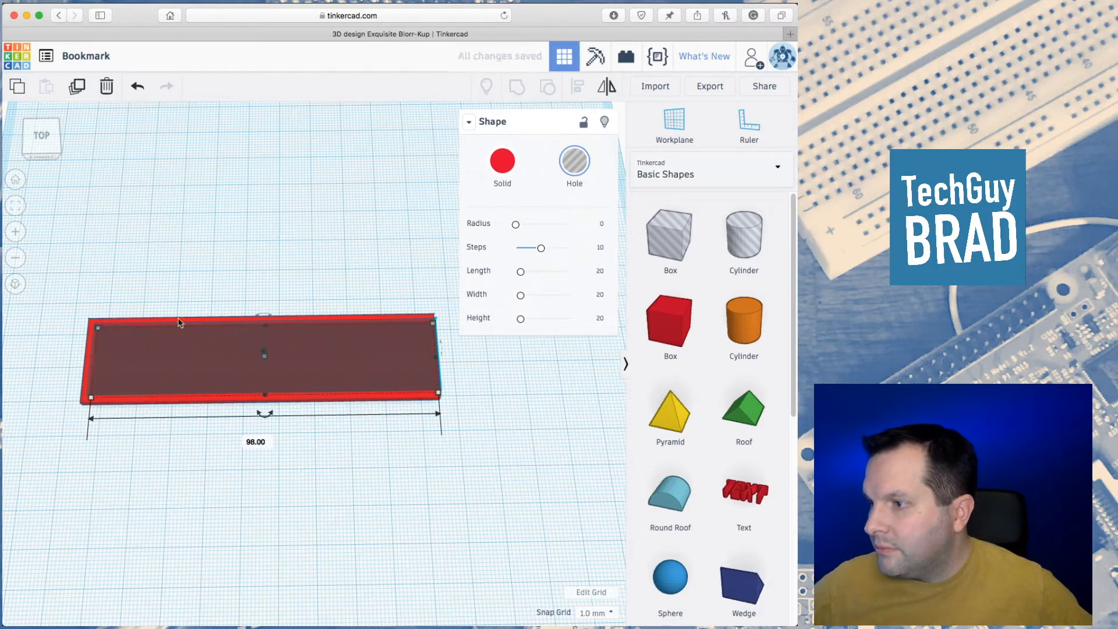
# Group the red bar with the hole box to cut out a U-shaped frame open at one end.
pyautogui.click(263, 234)
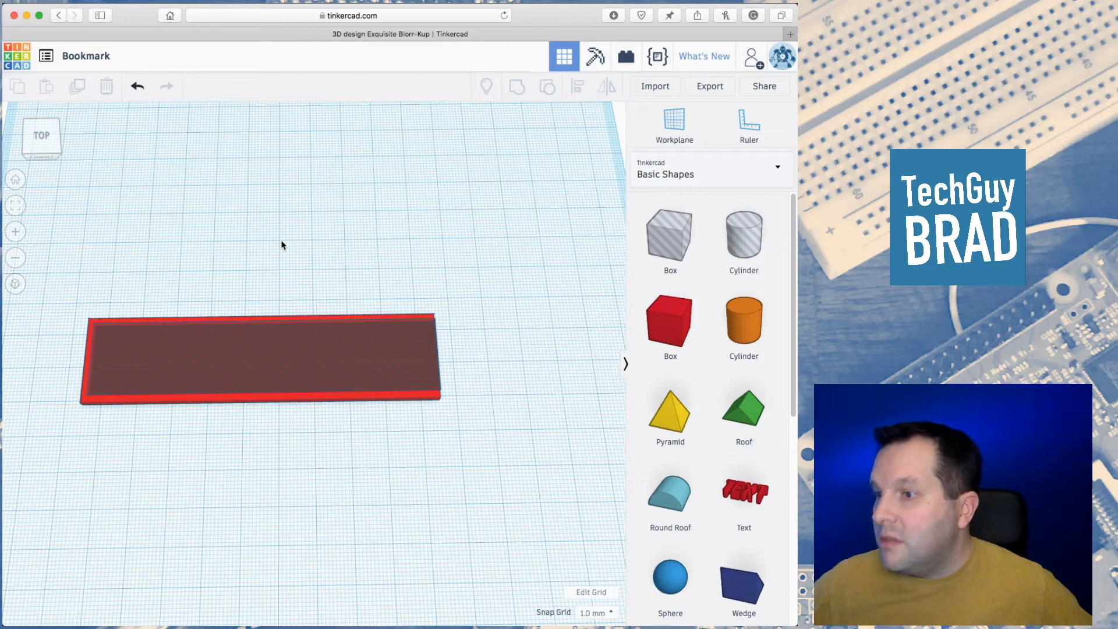
pyautogui.moveTo(473, 273); pyautogui.dragTo(60, 454)
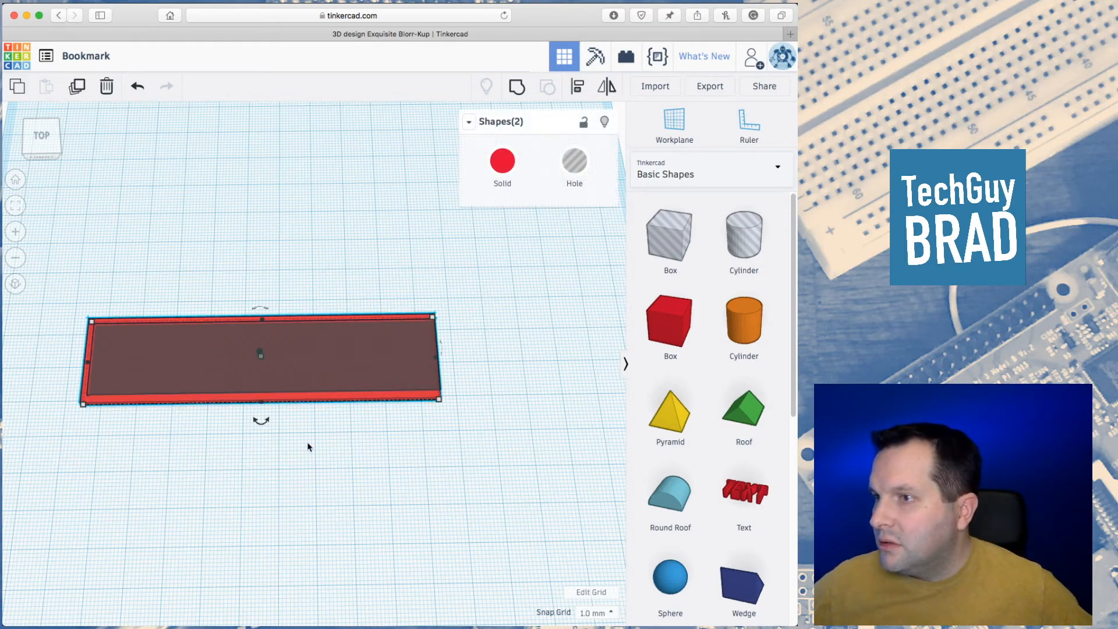
pyautogui.click(520, 90)
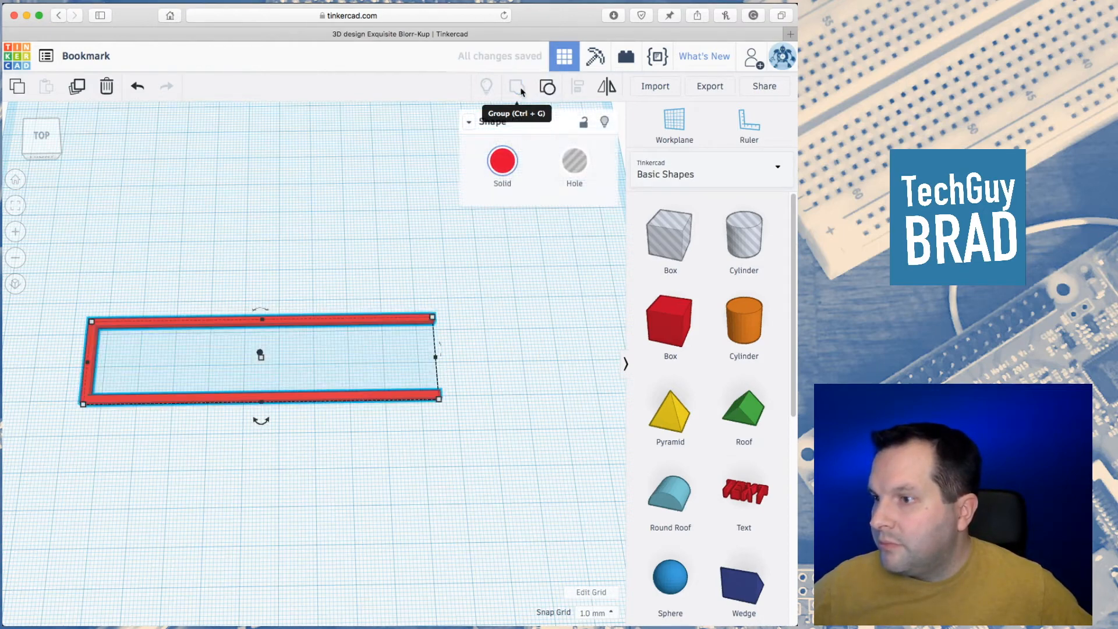
pyautogui.click(457, 352)
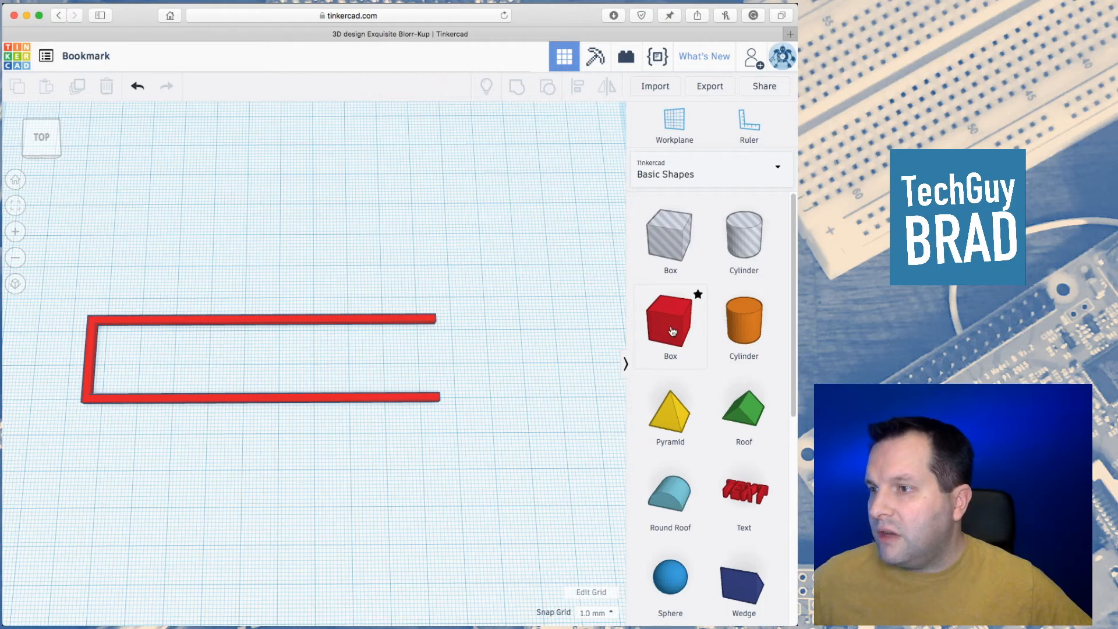
# Place a solid box between the frame's arms, stretched to 101 mm long and flattened into a thin strip.
pyautogui.moveTo(672, 331); pyautogui.dragTo(416, 365)
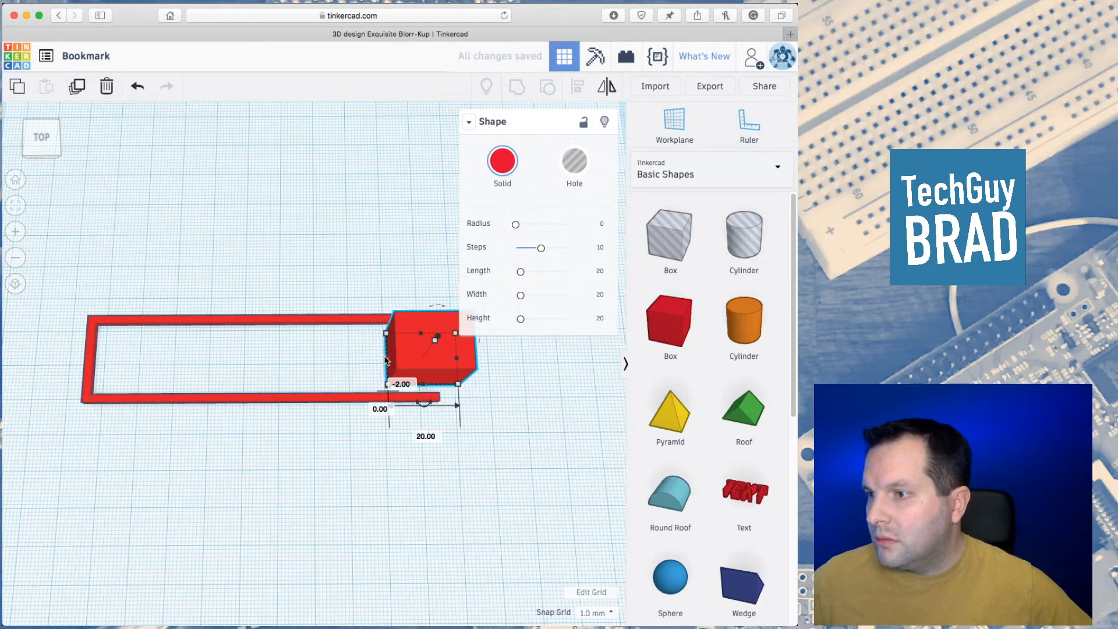
pyautogui.moveTo(387, 362); pyautogui.dragTo(105, 370)
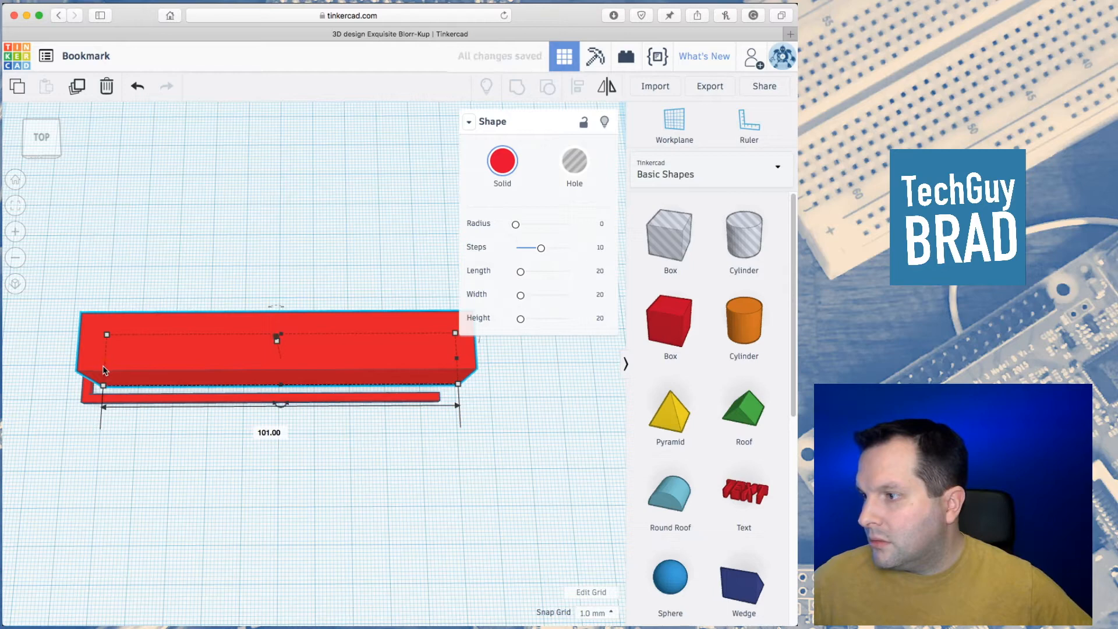
pyautogui.moveTo(400, 450); pyautogui.dragTo(406, 357, button='right')
pyautogui.moveTo(278, 299); pyautogui.dragTo(279, 362)
# Shorten the inner strip so its end lines up with the open ends of the frame's arms.
pyautogui.moveTo(258, 293); pyautogui.dragTo(256, 378, button='right')
pyautogui.moveTo(459, 358)
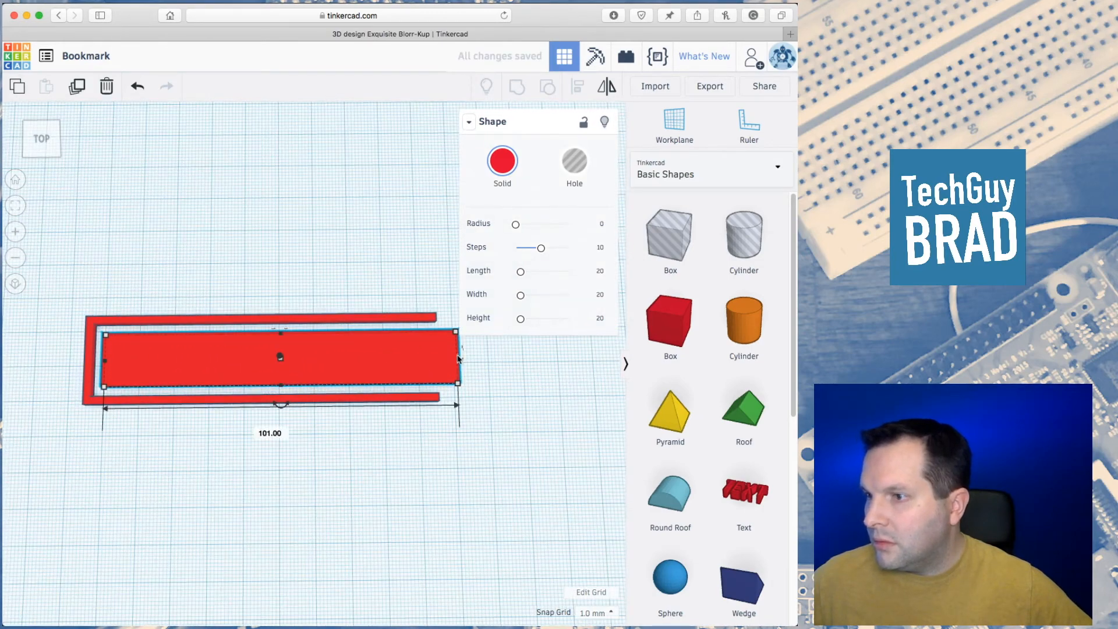
pyautogui.moveTo(457, 361); pyautogui.dragTo(437, 364)
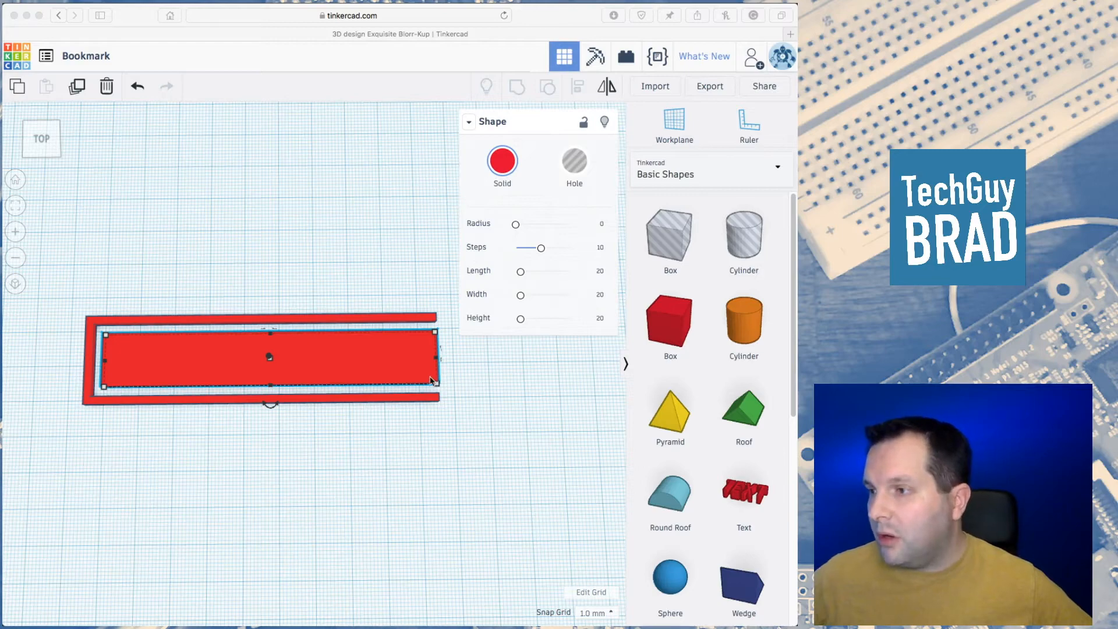
# Place a solid cylinder over the open end of the frame and strip, and flatten it into a thin disc.
pyautogui.moveTo(69, 257); pyautogui.dragTo(257, 385, button='right')
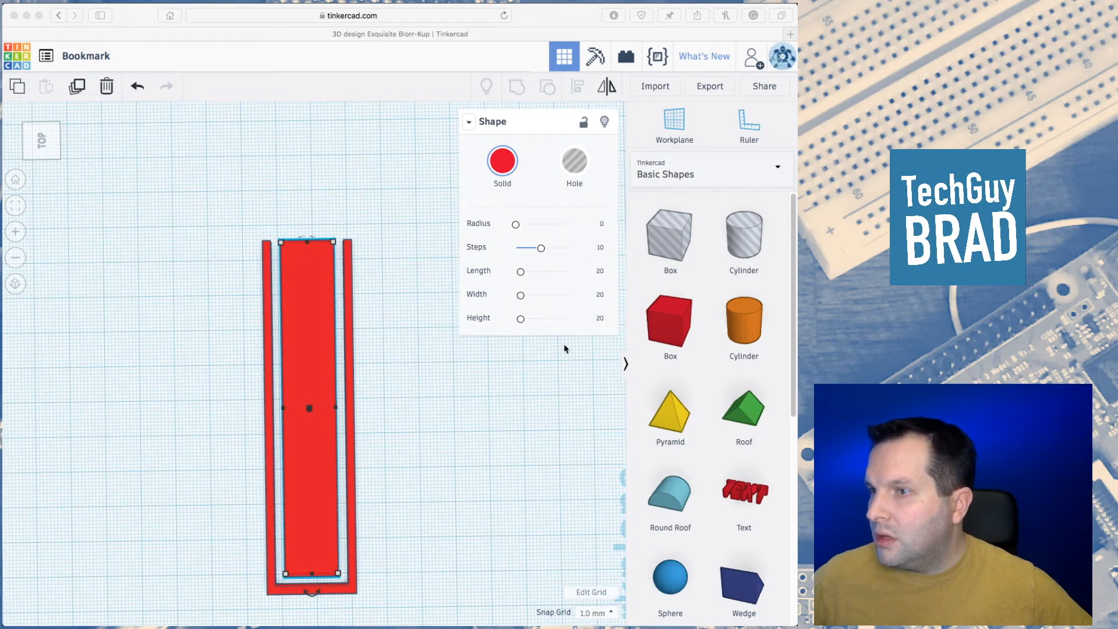
pyautogui.click(748, 330)
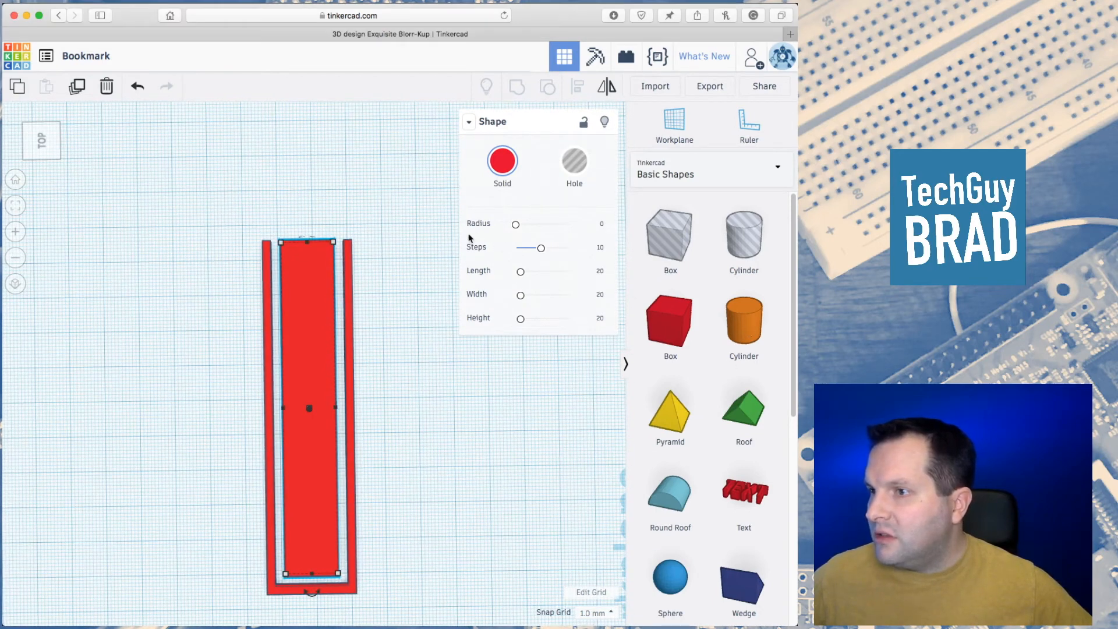
pyautogui.moveTo(746, 330); pyautogui.dragTo(306, 200)
pyautogui.moveTo(400, 317); pyautogui.dragTo(349, 259, button='right')
pyautogui.moveTo(351, 279); pyautogui.dragTo(328, 264)
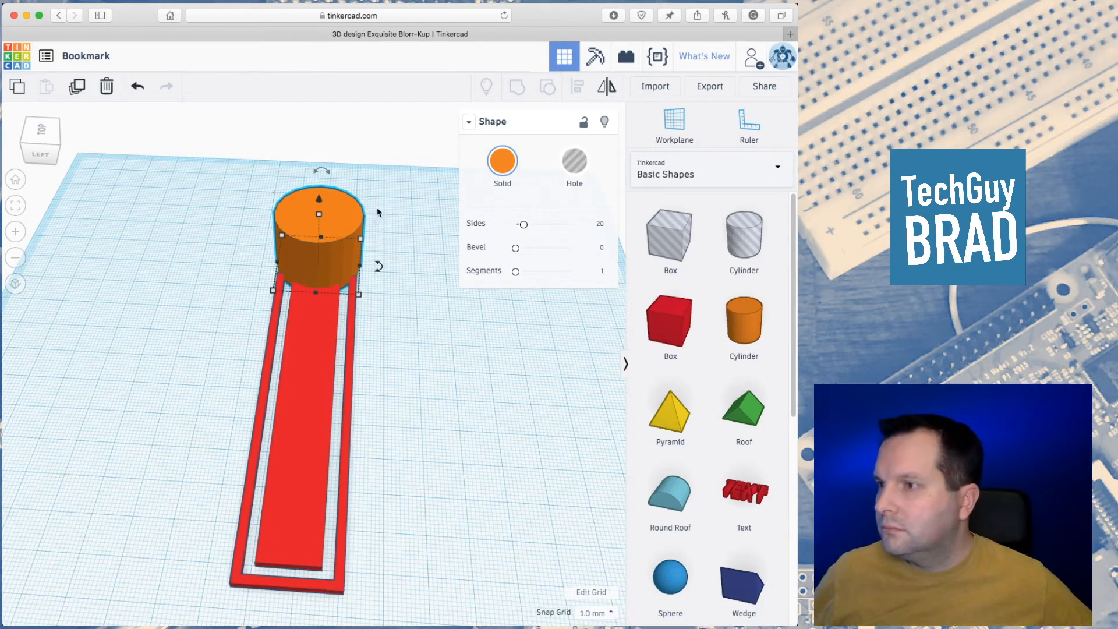
pyautogui.moveTo(319, 214); pyautogui.dragTo(327, 259)
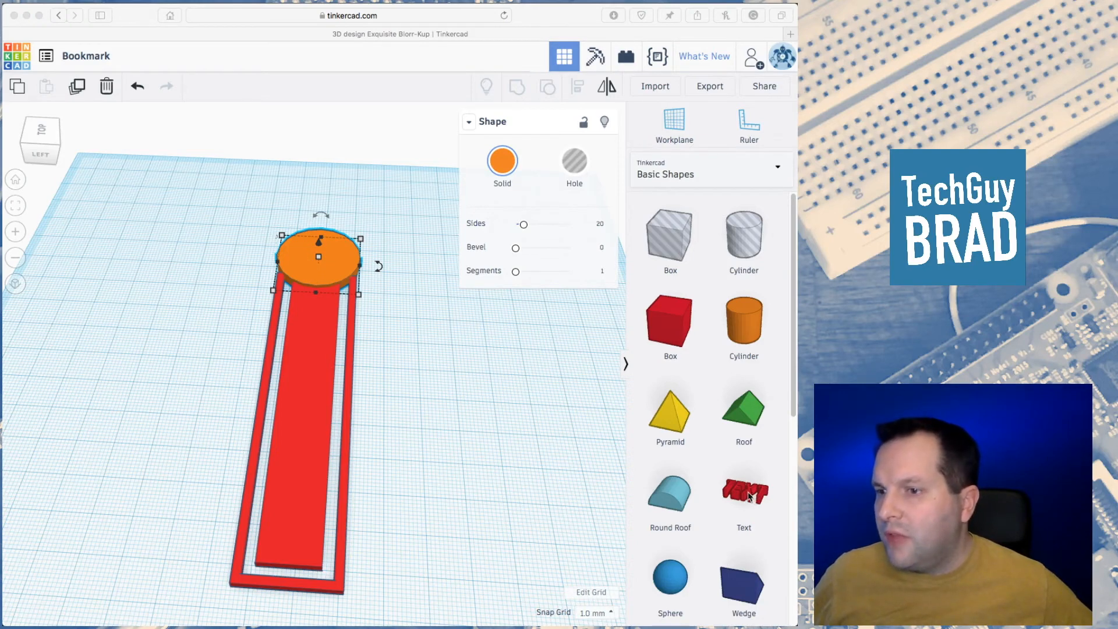
# Add a solid text shape beside the bookmark and change its text to "B".
pyautogui.click(703, 480)
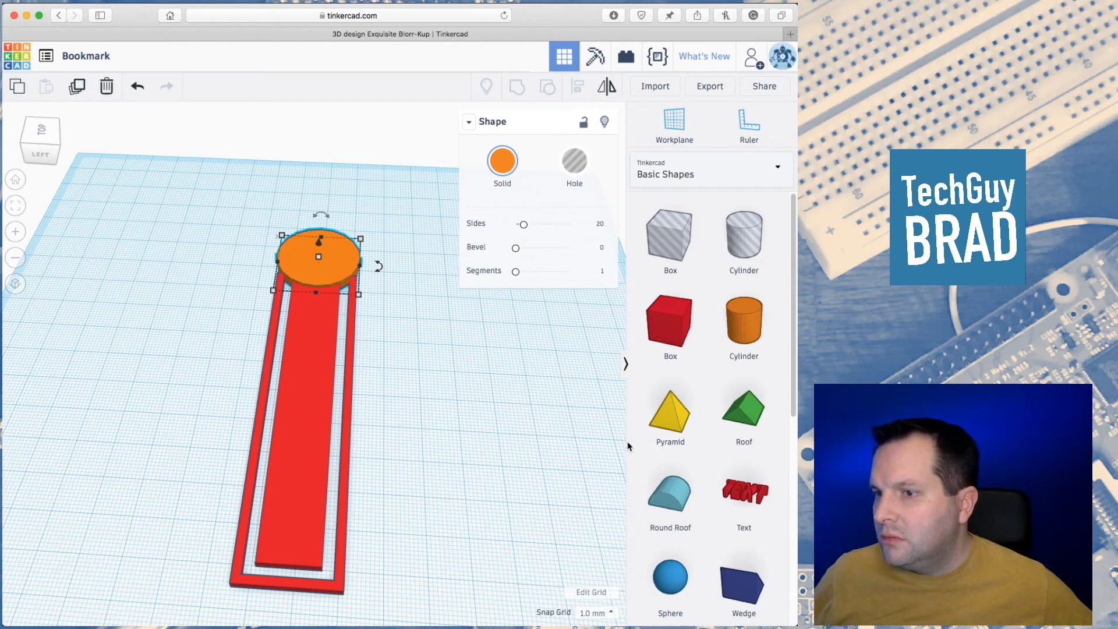
pyautogui.moveTo(748, 483); pyautogui.dragTo(423, 354)
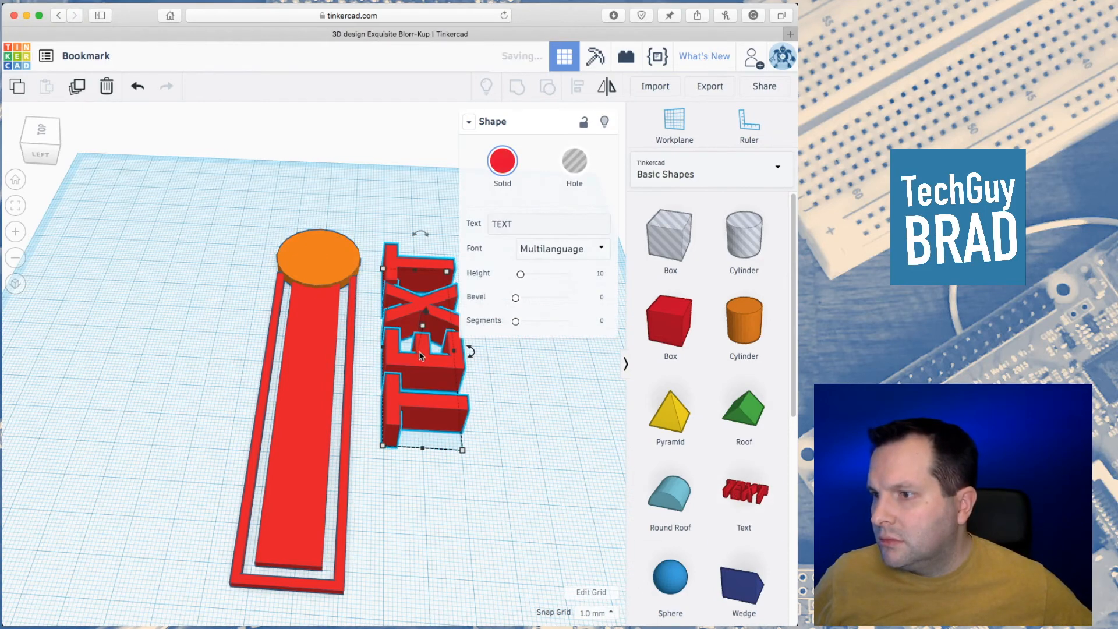
pyautogui.click(536, 224)
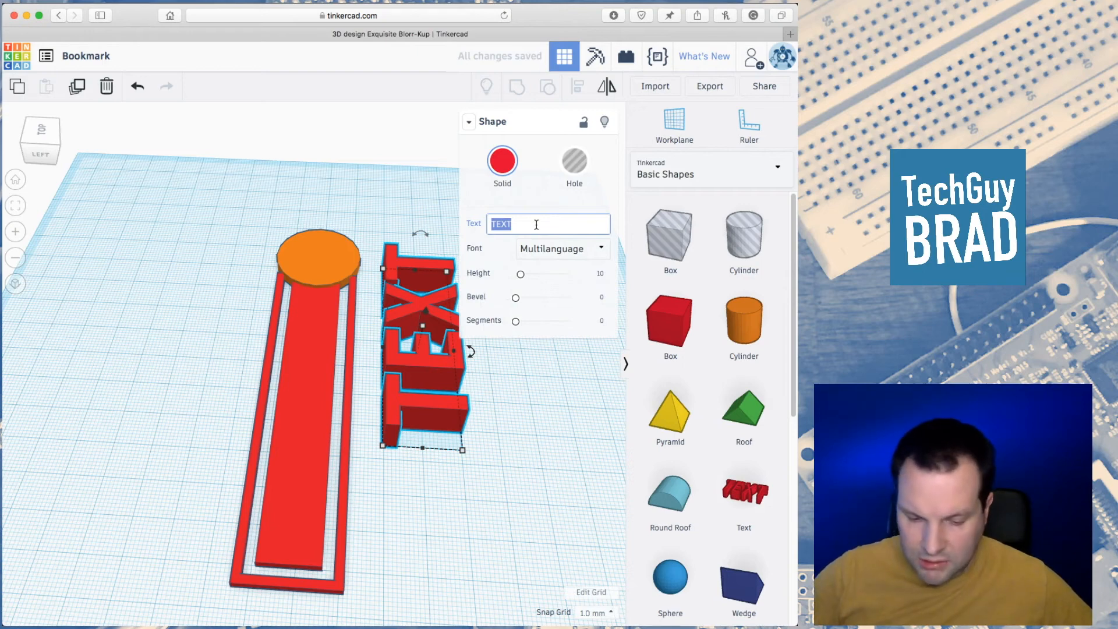
pyautogui.write('B')
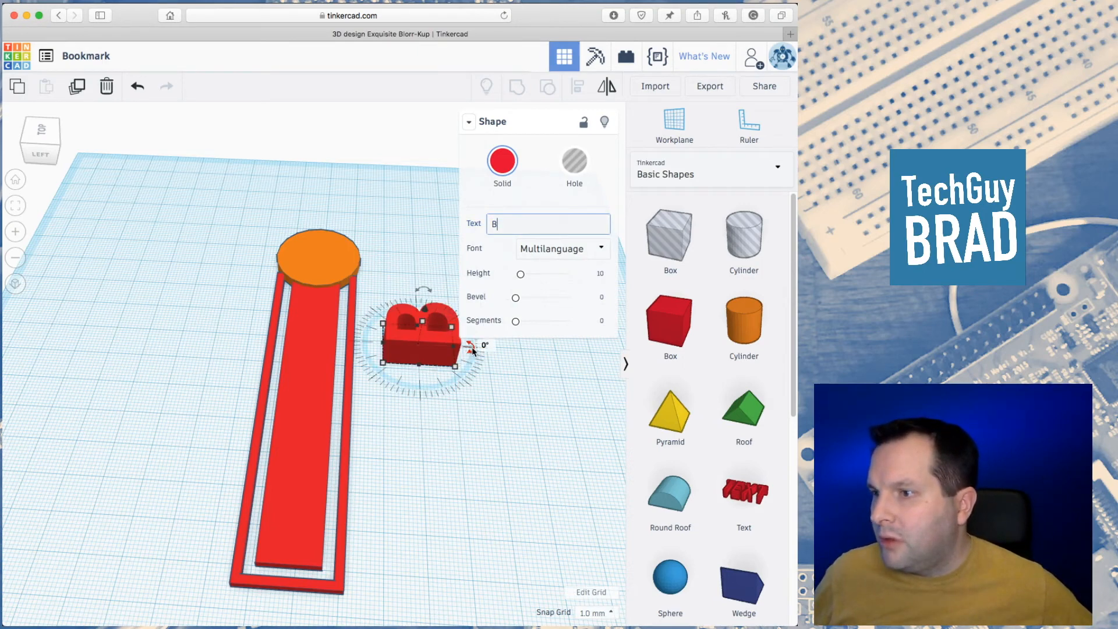
# Rotate the letter B by 90° to read upright along the bookmark and centre it on the round head.
pyautogui.moveTo(479, 348); pyautogui.dragTo(421, 394)
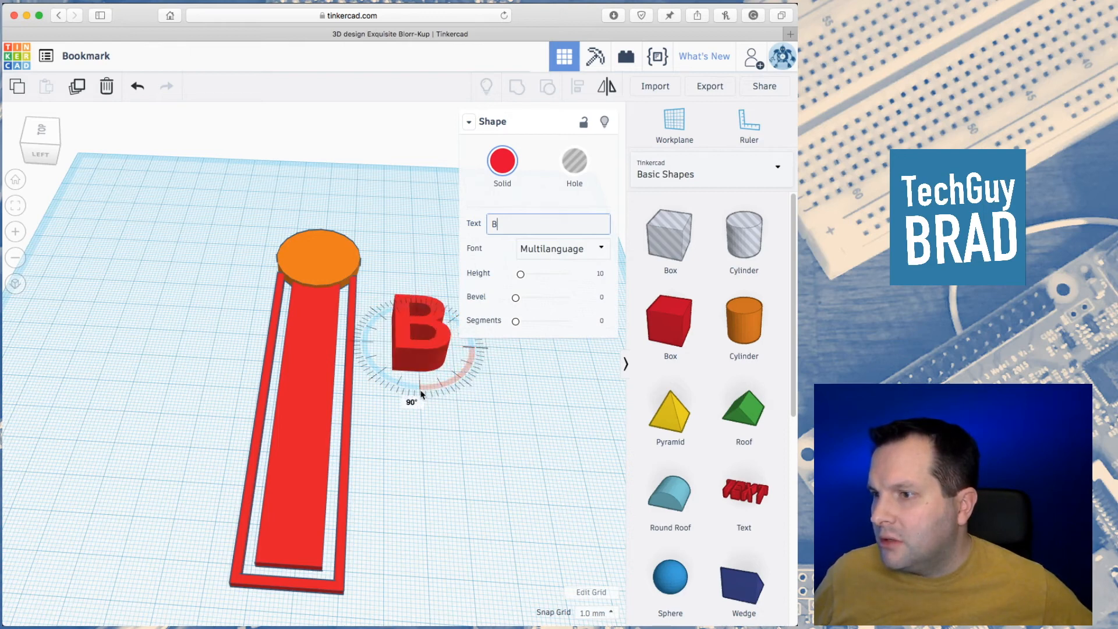
pyautogui.moveTo(431, 366); pyautogui.dragTo(328, 277)
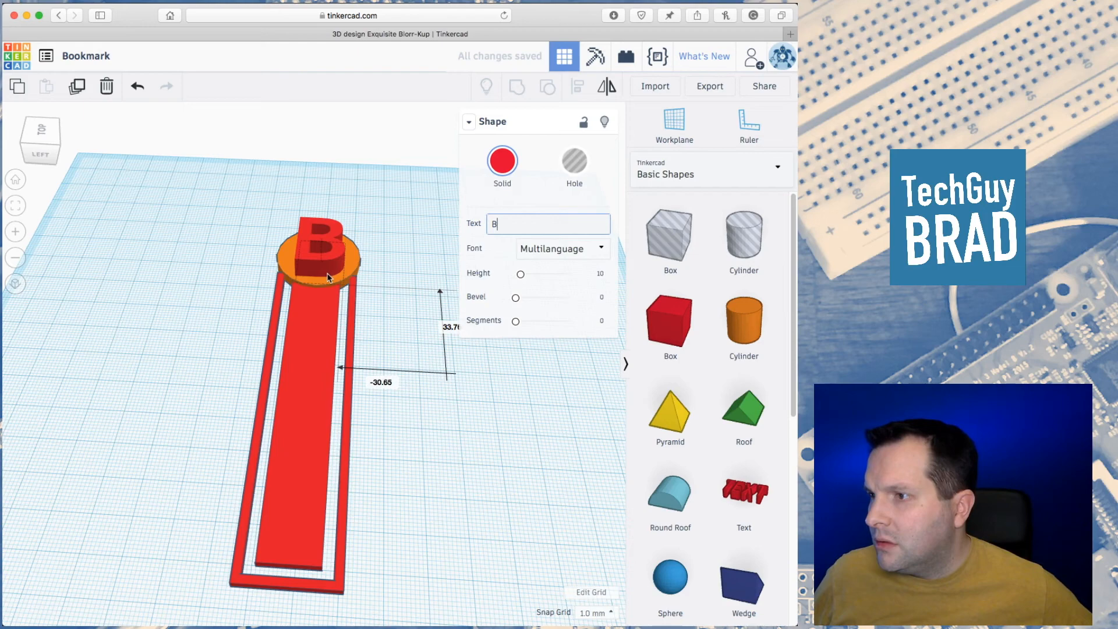
pyautogui.moveTo(385, 250); pyautogui.dragTo(392, 357, button='right')
pyautogui.click(324, 213)
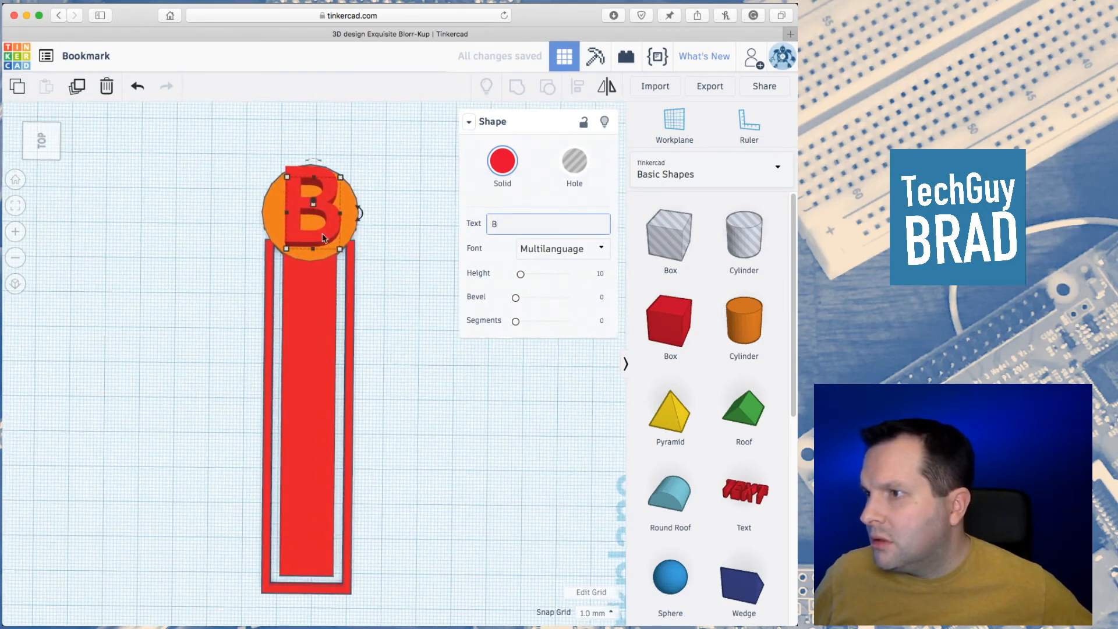
pyautogui.moveTo(324, 214); pyautogui.dragTo(326, 220)
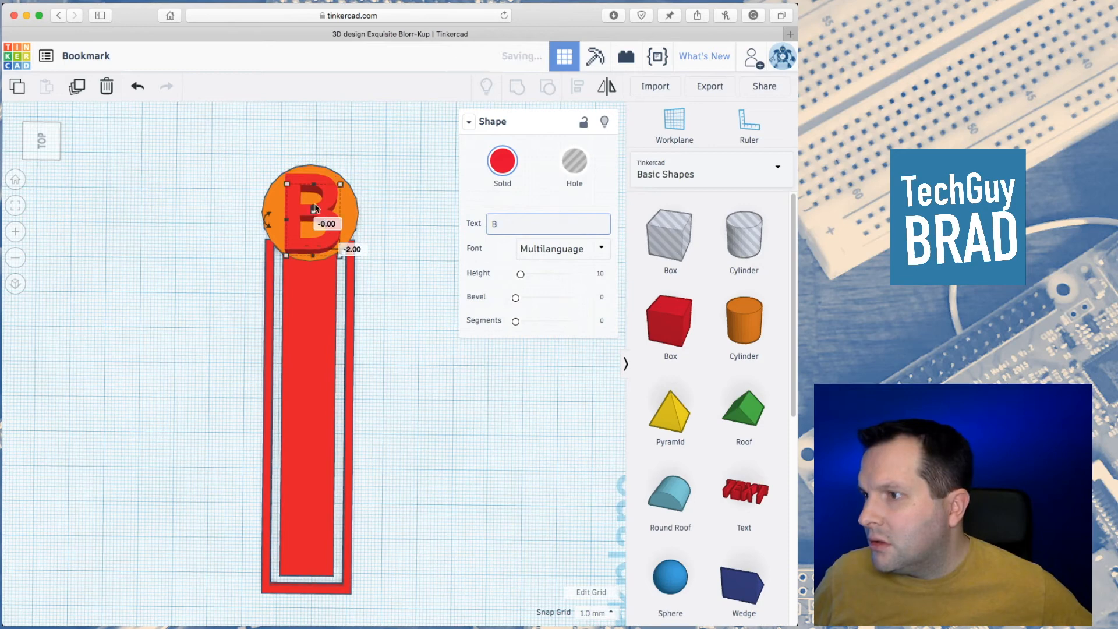
# Shrink the letter B slightly to fit inside the round head and lower its height to a thin raised relief.
pyautogui.moveTo(288, 186); pyautogui.dragTo(301, 213)
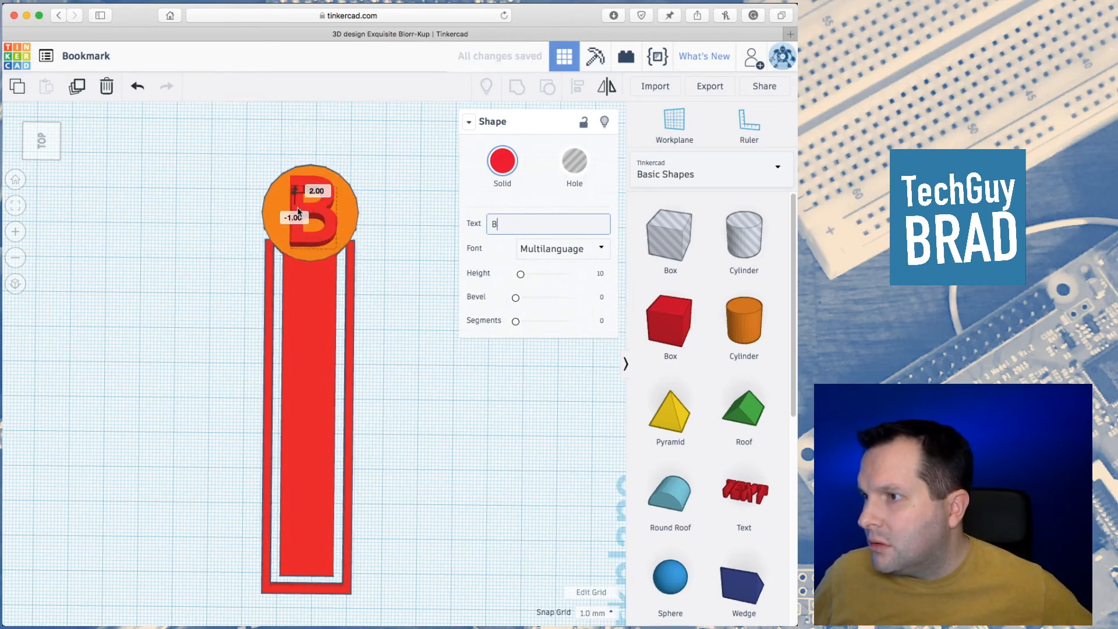
pyautogui.click(399, 217)
pyautogui.moveTo(409, 287); pyautogui.dragTo(333, 271, button='right')
pyautogui.click(329, 274)
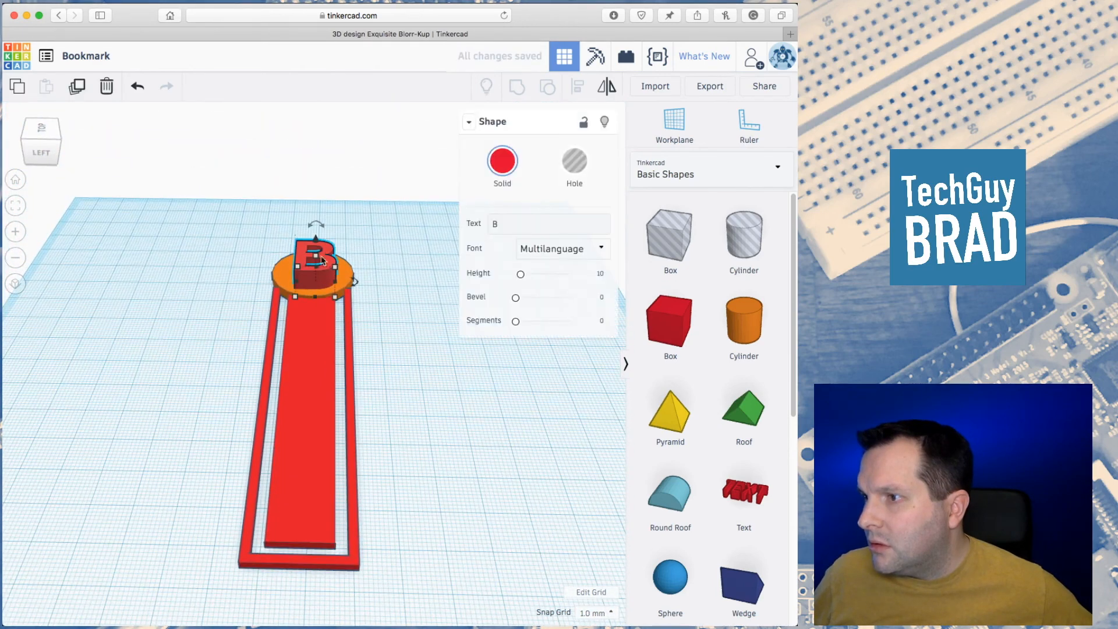
pyautogui.moveTo(319, 272); pyautogui.dragTo(320, 274)
pyautogui.click(406, 260)
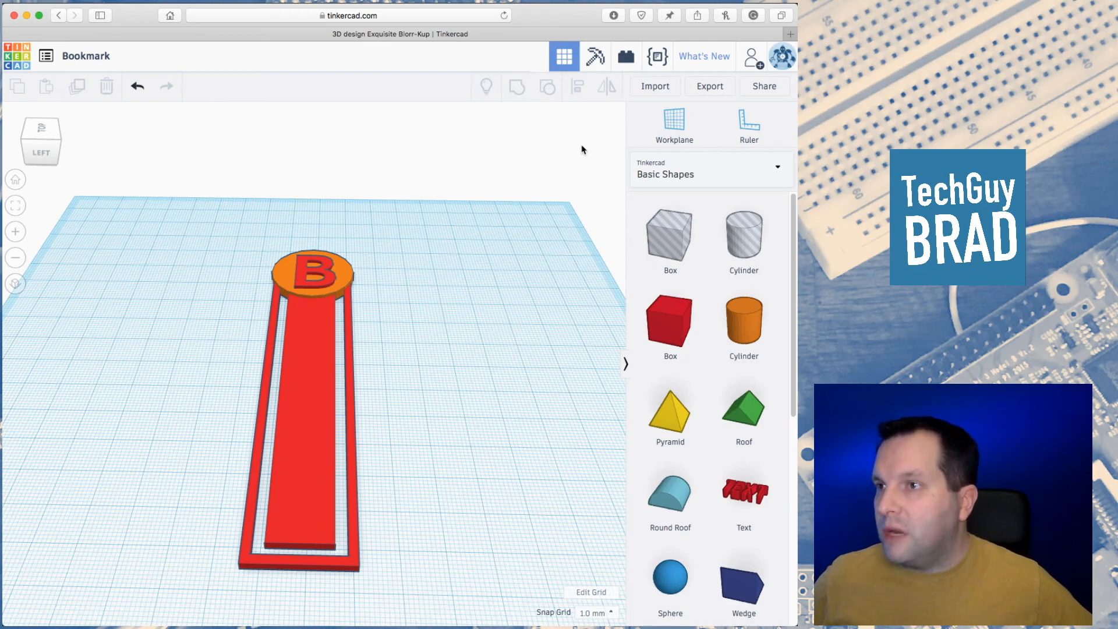
# Export everything in the design as an STL file for 3D printing.
pyautogui.click(711, 87)
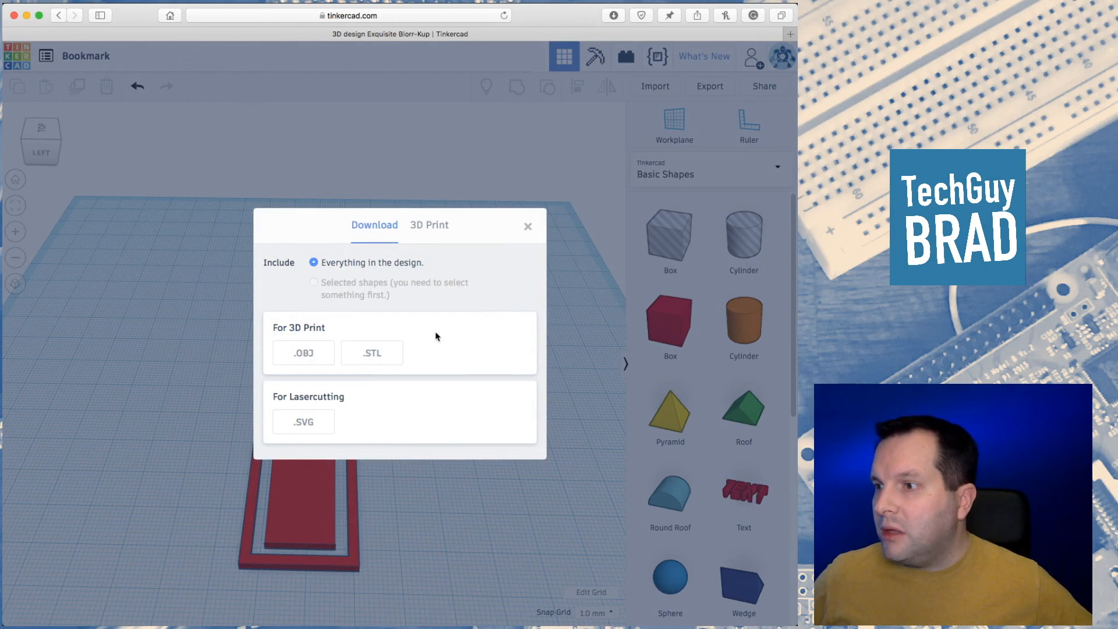
pyautogui.click(389, 355)
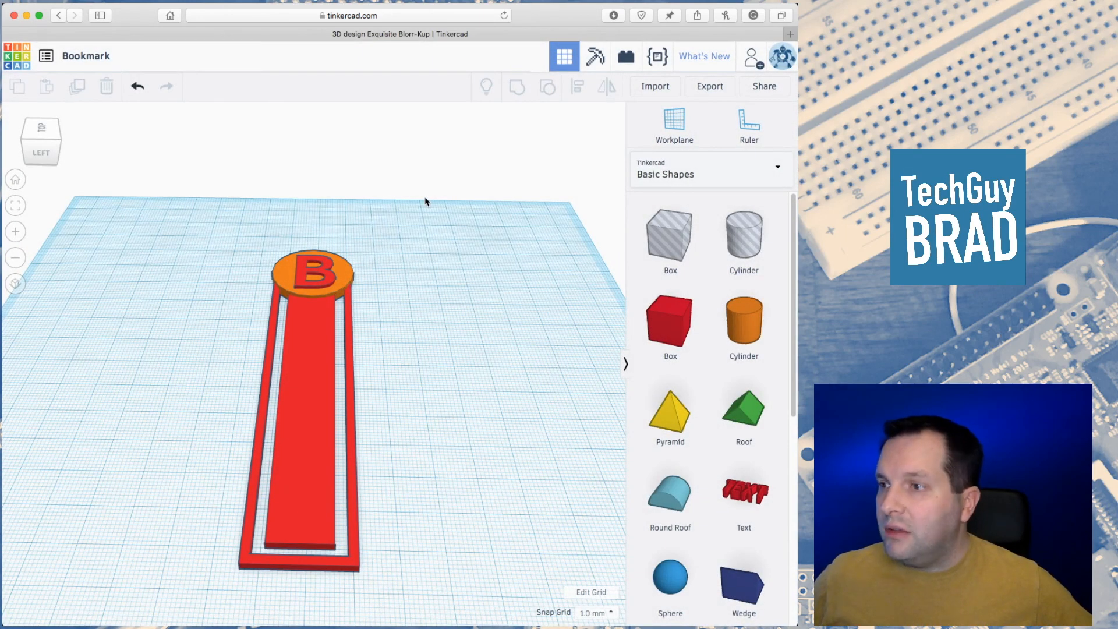